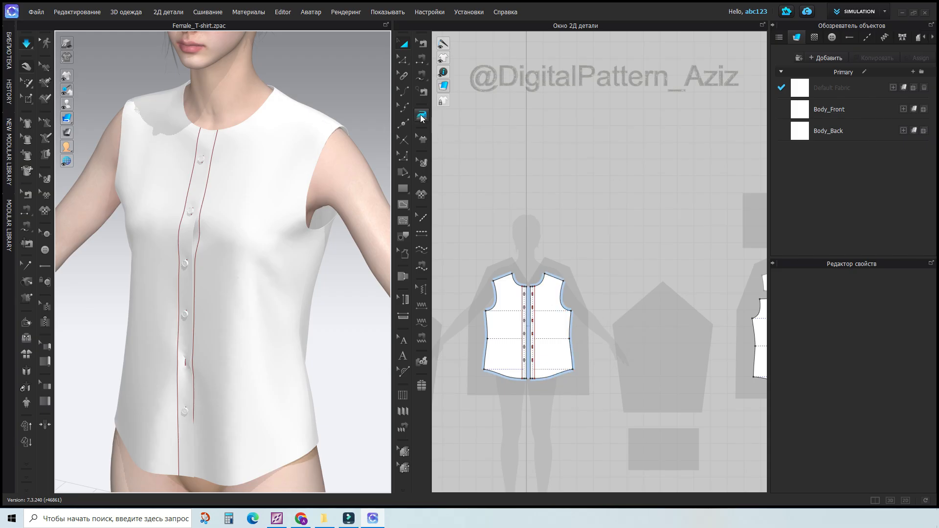
# Step: Activate the Steam Brush for the 2D patterns and move its settings box away from the corner
pyautogui.click(422, 117)
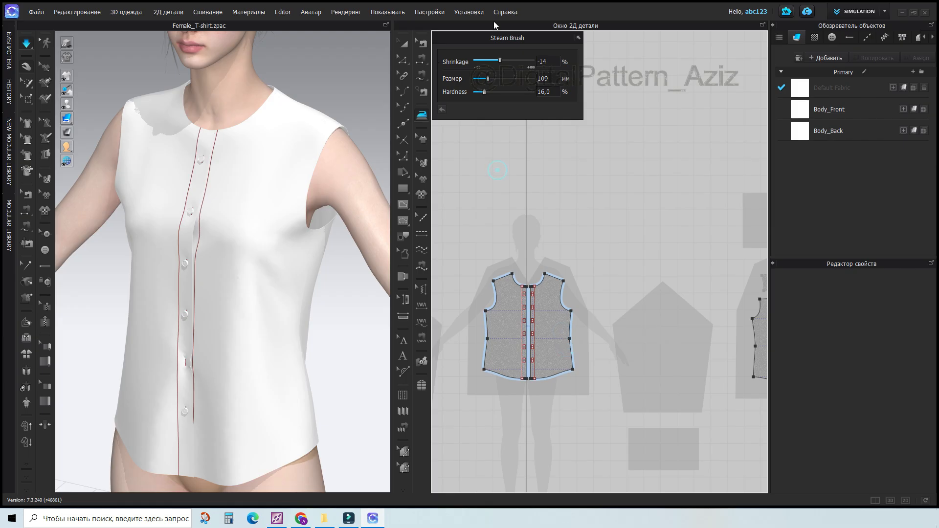
pyautogui.moveTo(503, 41)
pyautogui.mouseDown()
pyautogui.moveTo(624, 62)
pyautogui.moveTo(671, 85)
pyautogui.mouseUp()
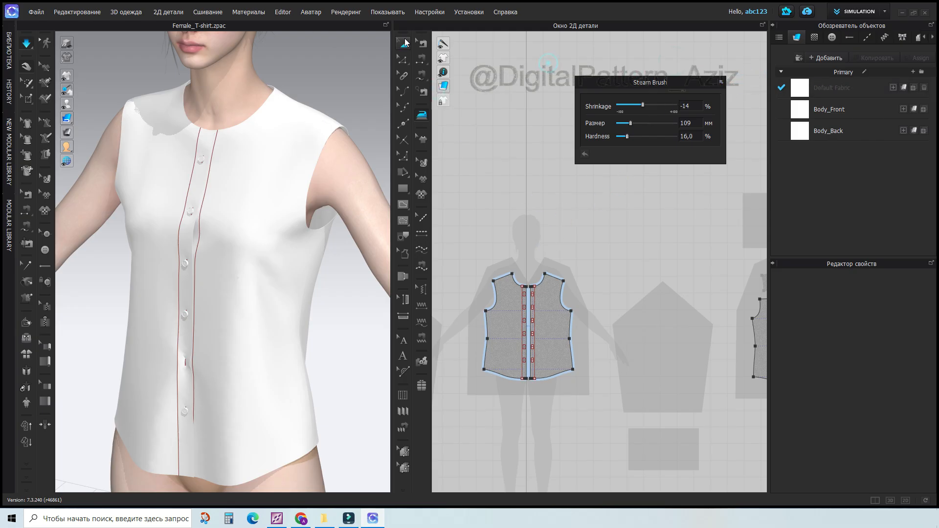
# Step: Draw a small rectangular pattern in the empty area above the avatar silhouette in the 2D window
pyautogui.click(403, 188)
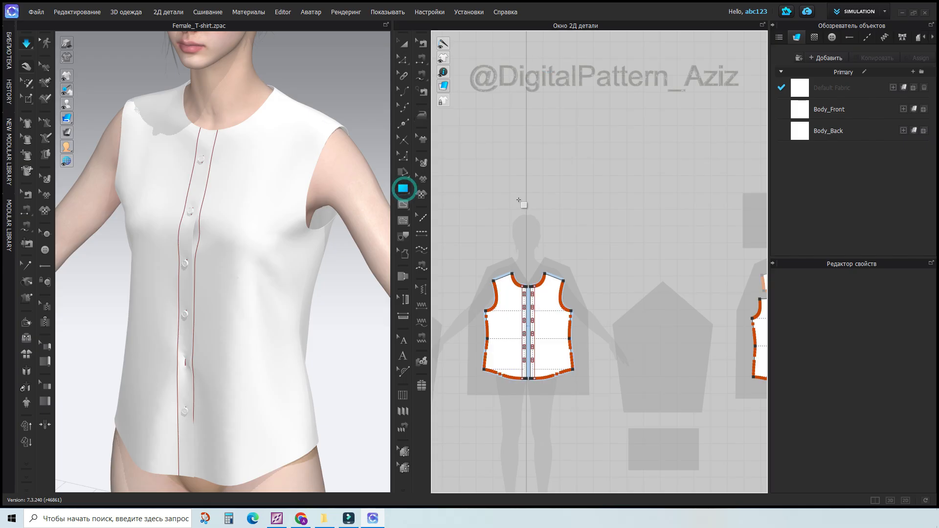
pyautogui.scroll(-3, 604, 289)
pyautogui.moveTo(482, 171); pyautogui.dragTo(513, 207)
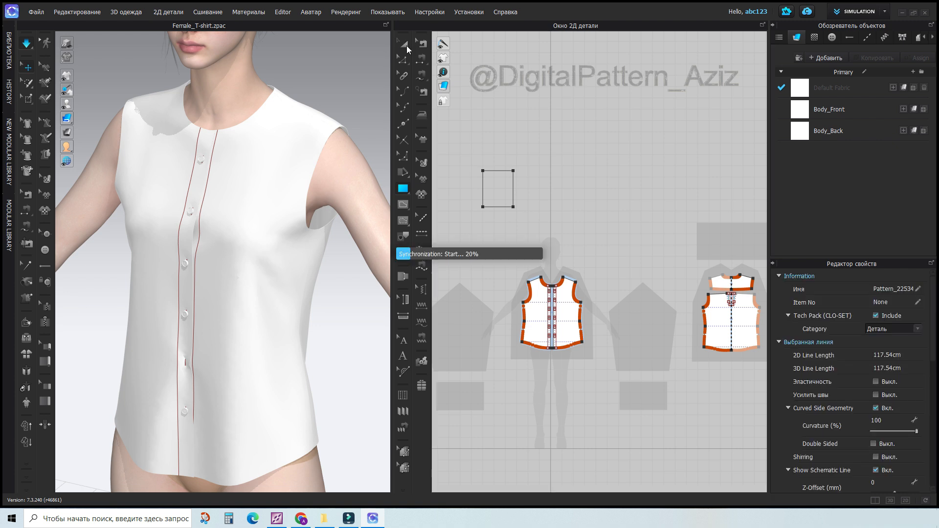
# Step: Copy the rectangular pattern and paste two duplicates beside it in the same row
pyautogui.click(403, 43)
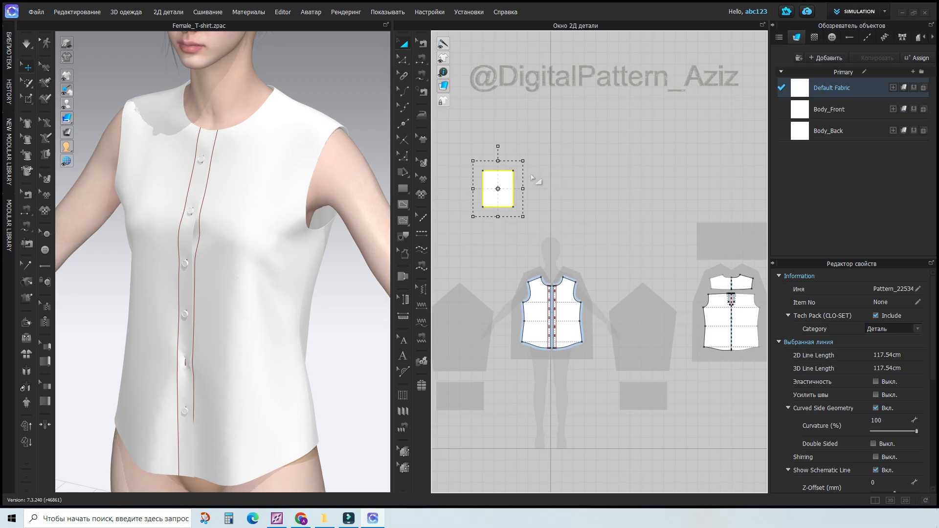
pyautogui.hotkey('ctrl', 'c')
pyautogui.hotkey('ctrl', 'v')
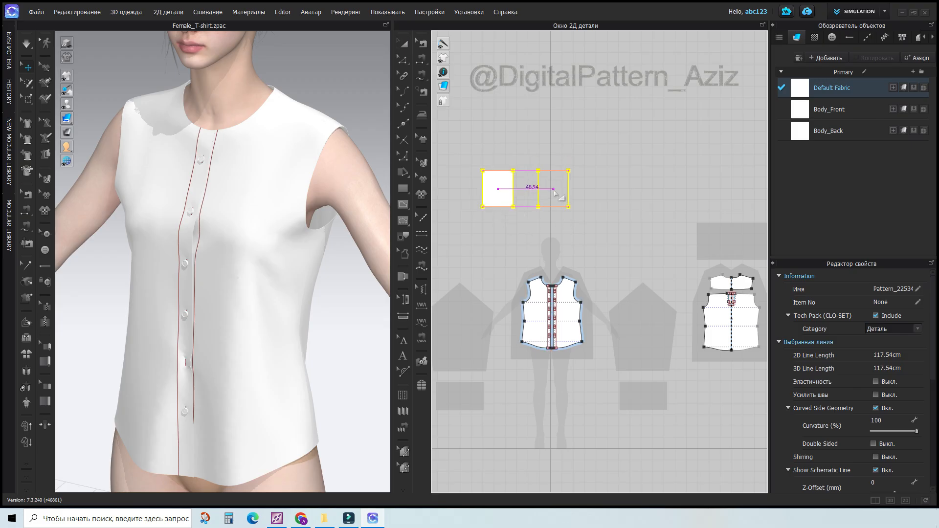
pyautogui.click(554, 192)
pyautogui.hotkey('ctrl', 'v')
pyautogui.click(616, 191)
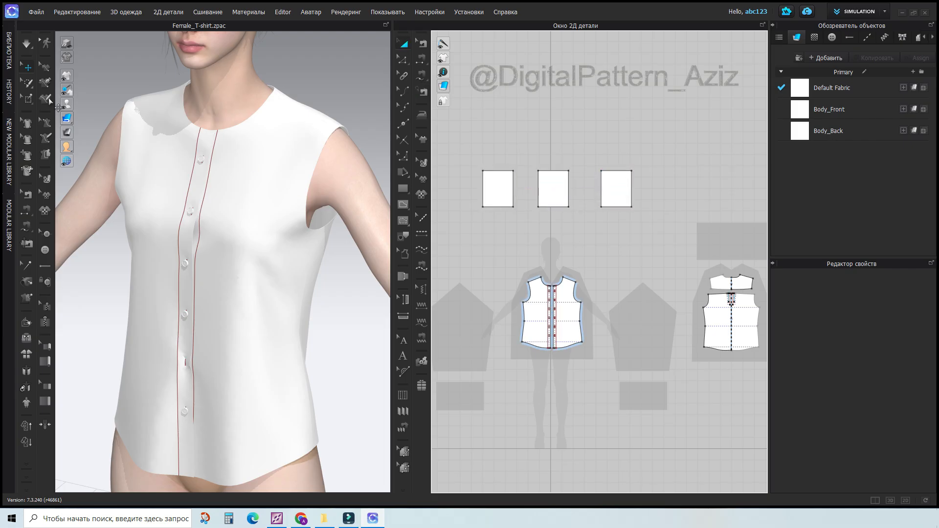
# Step: Pin the upper and lower edges of all three rectangular patterns with the box pin tool
pyautogui.click(28, 98)
pyautogui.moveTo(471, 158); pyautogui.dragTo(660, 178)
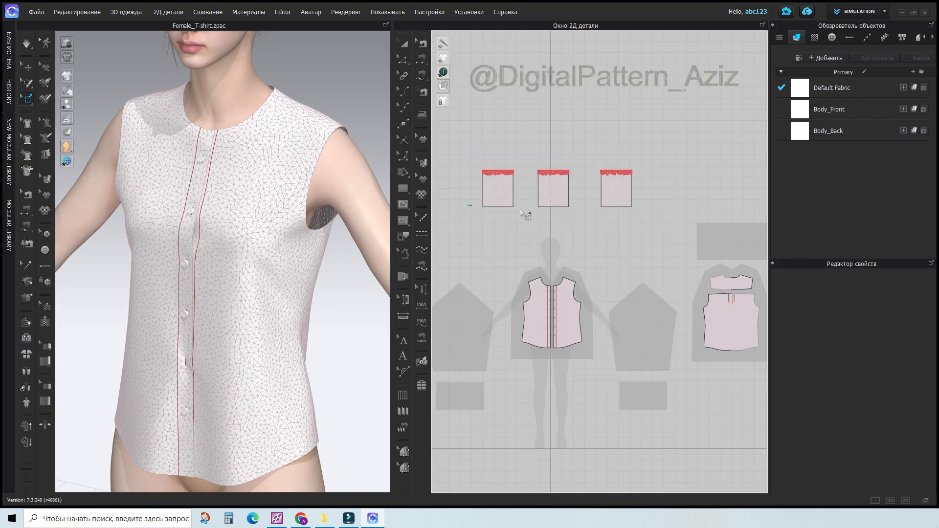
pyautogui.scroll(5, 528, 170)
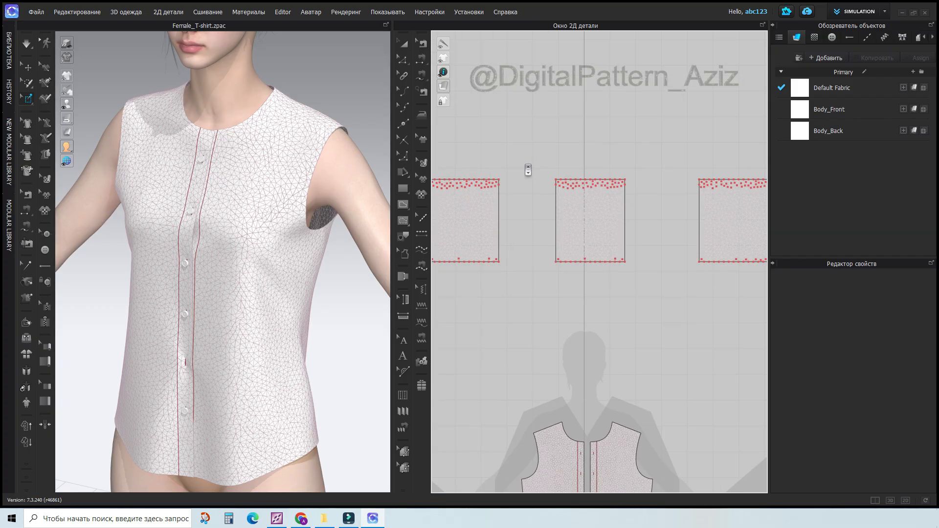
pyautogui.scroll(-5, 528, 170)
# Step: Show the avatar from the front and widen the 3D window until all three rectangles fit in it
pyautogui.scroll(-6, 293, 195)
pyautogui.scroll(-3, 253, 307)
pyautogui.moveTo(292, 328); pyautogui.dragTo(333, 293, button='right')
pyautogui.press('2')
pyautogui.moveTo(262, 254); pyautogui.dragTo(275, 327, button='middle')
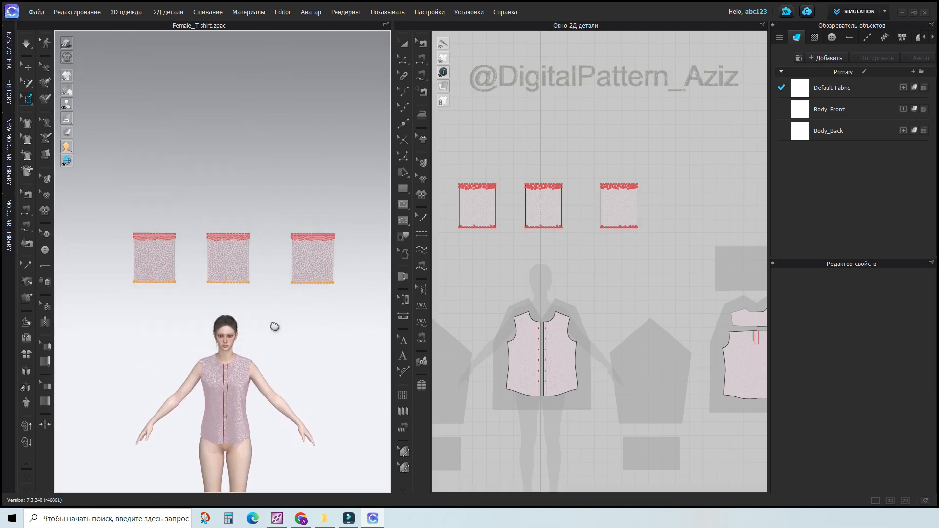
pyautogui.scroll(3, 180, 258)
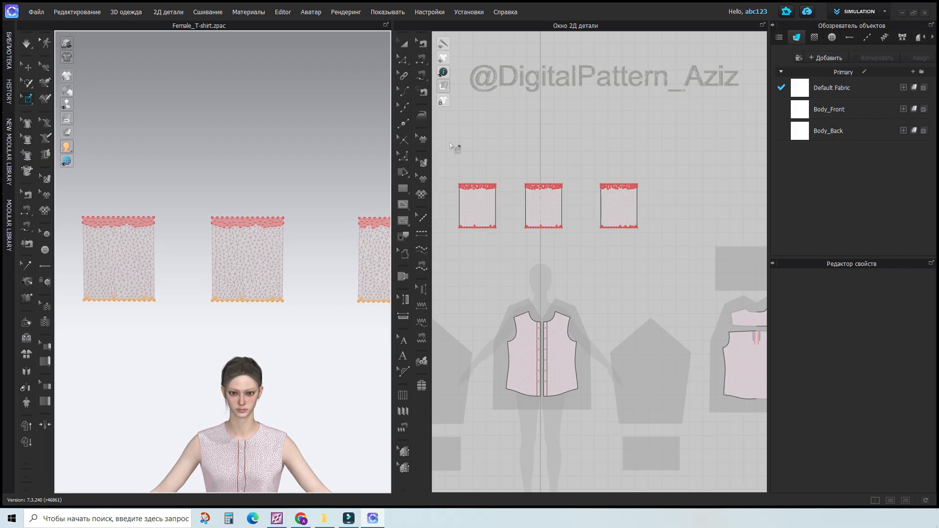
pyautogui.moveTo(391, 138); pyautogui.dragTo(472, 142)
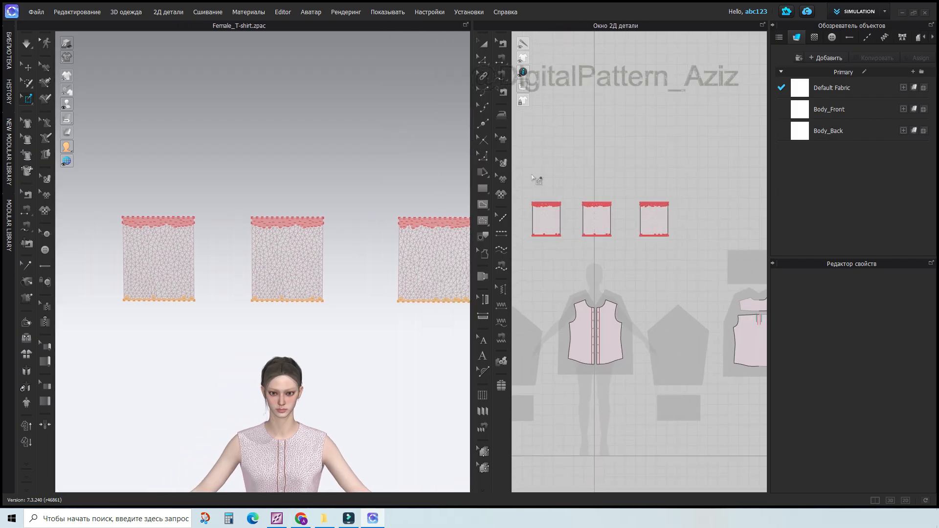
pyautogui.moveTo(348, 289); pyautogui.dragTo(316, 275, button='middle')
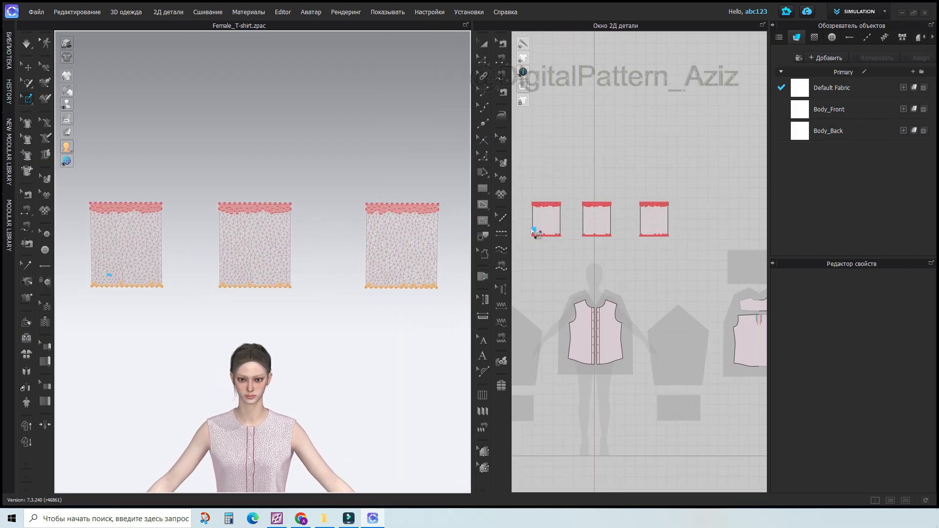
# Step: Activate the Steam Brush with shrinkage 9%, size 121 mm and hardness 8%
pyautogui.scroll(4, 563, 230)
pyautogui.click(502, 115)
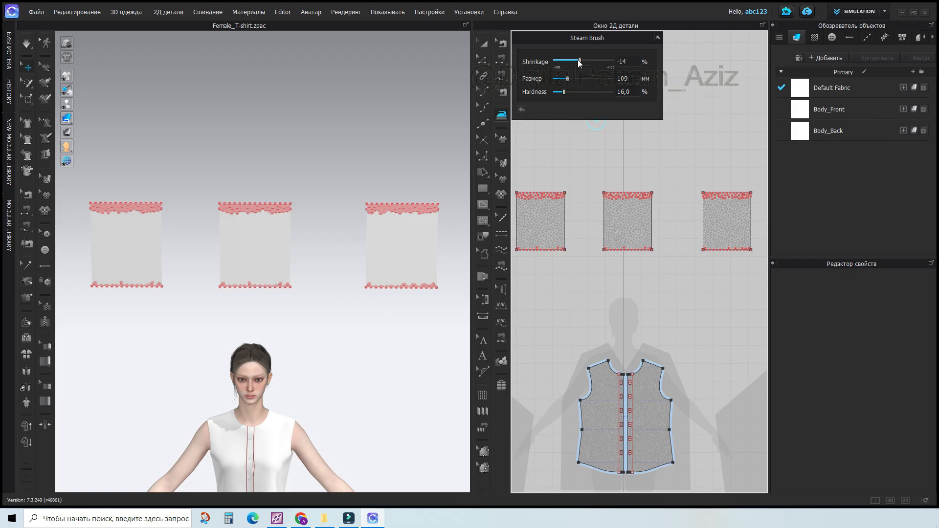
pyautogui.moveTo(580, 59)
pyautogui.mouseDown()
pyautogui.moveTo(570, 59)
pyautogui.moveTo(595, 63)
pyautogui.mouseUp()
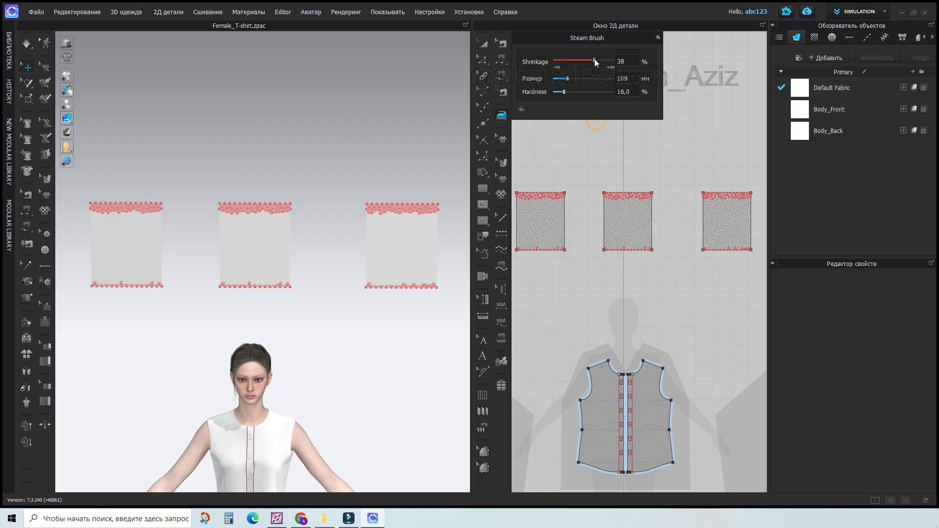
pyautogui.moveTo(599, 57)
pyautogui.mouseDown()
pyautogui.moveTo(570, 62)
pyautogui.moveTo(591, 61)
pyautogui.moveTo(573, 78)
pyautogui.mouseUp()
pyautogui.moveTo(573, 78); pyautogui.dragTo(605, 79)
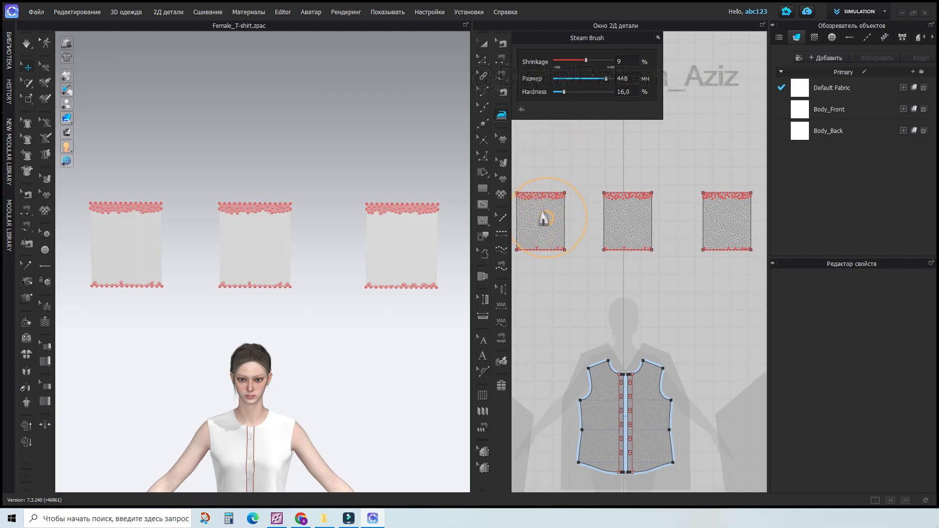
pyautogui.moveTo(602, 78); pyautogui.dragTo(567, 83)
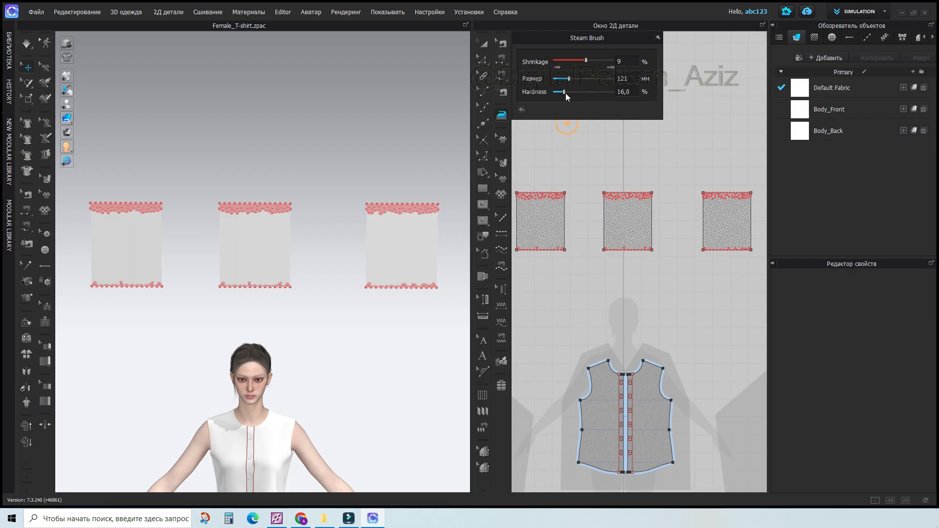
pyautogui.moveTo(573, 94); pyautogui.dragTo(581, 96)
pyautogui.moveTo(591, 92); pyautogui.dragTo(560, 93)
# Step: Brush steam onto the first rectangle, start the simulation and tug its fabric in 3D
pyautogui.moveTo(540, 223)
pyautogui.mouseDown()
pyautogui.moveTo(538, 213)
pyautogui.moveTo(538, 230)
pyautogui.moveTo(540, 221)
pyautogui.mouseUp()
pyautogui.click(26, 43)
pyautogui.moveTo(132, 223); pyautogui.dragTo(126, 270)
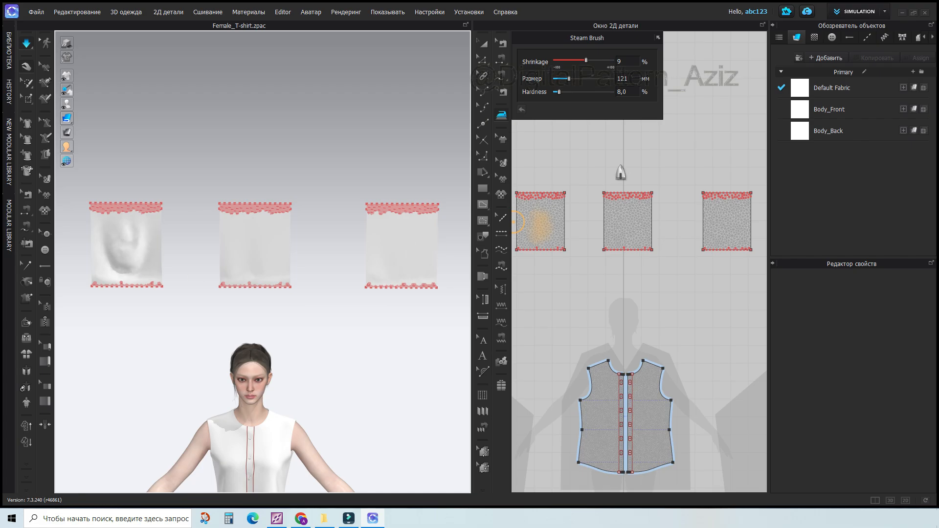
# Step: Remove all steam and brush the first rectangle again with the hardness set to 100%
pyautogui.moveTo(559, 91); pyautogui.dragTo(621, 103)
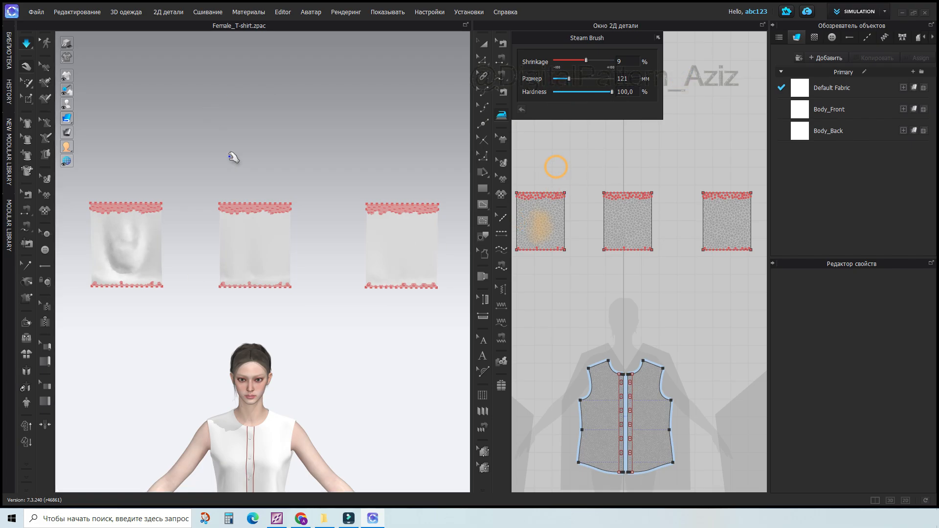
pyautogui.rightClick(541, 228)
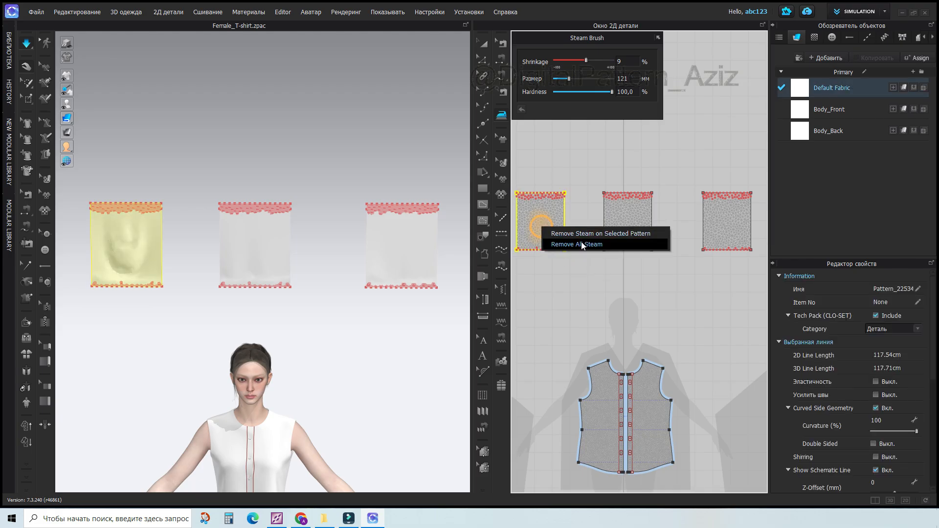
pyautogui.click(580, 244)
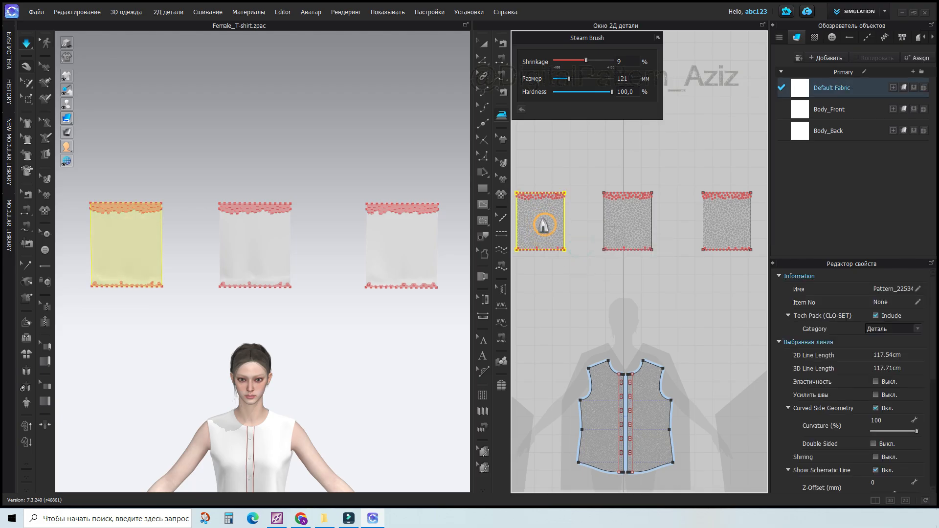
pyautogui.moveTo(542, 229); pyautogui.dragTo(540, 206)
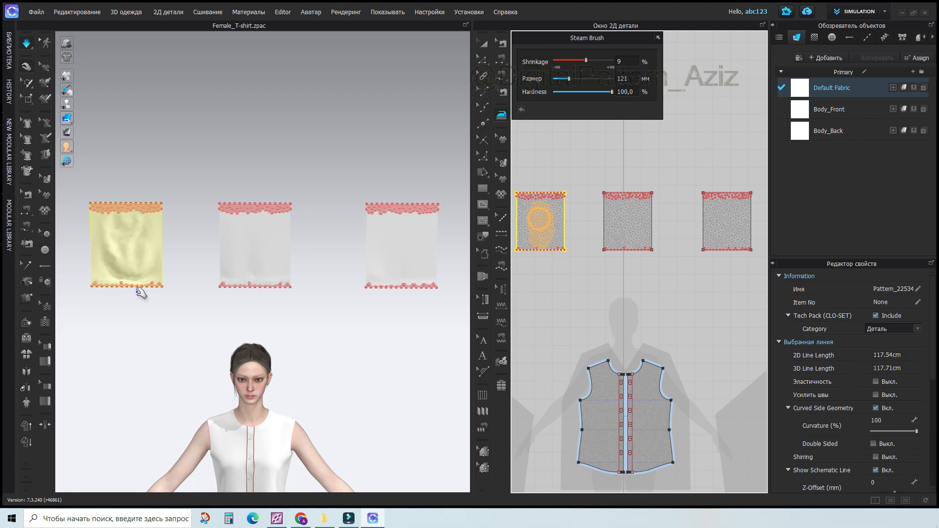
pyautogui.click(174, 253)
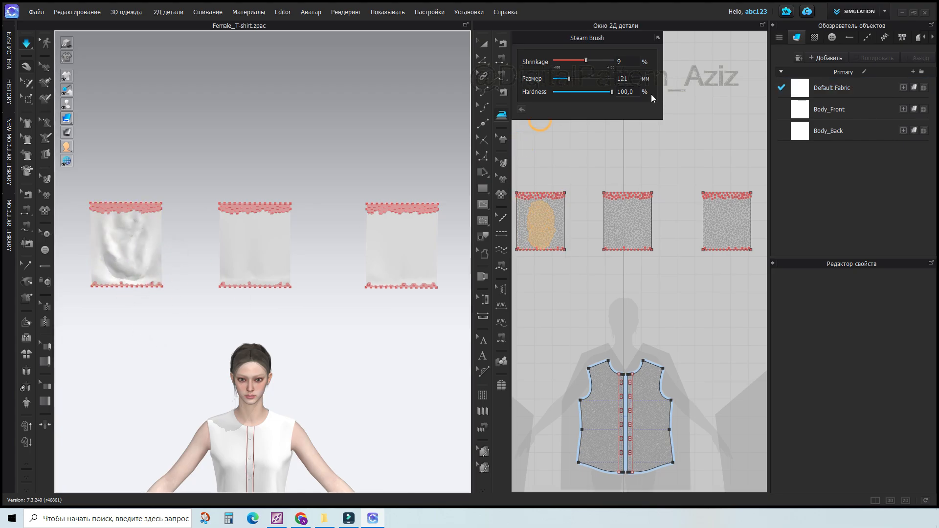
# Step: Set the brush shrinkage to 40% and steam the centre of the middle rectangle
pyautogui.click(586, 60)
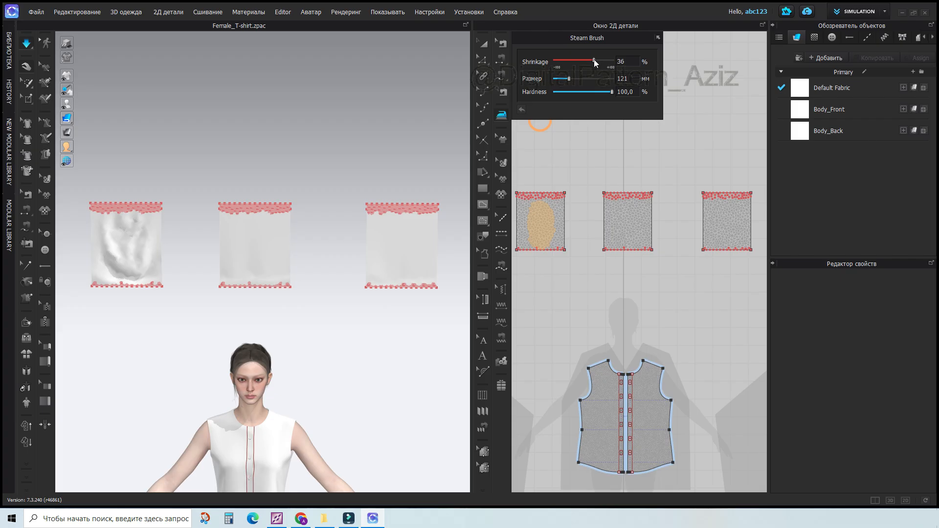
pyautogui.moveTo(594, 60); pyautogui.dragTo(595, 60)
pyautogui.moveTo(627, 238); pyautogui.dragTo(628, 215)
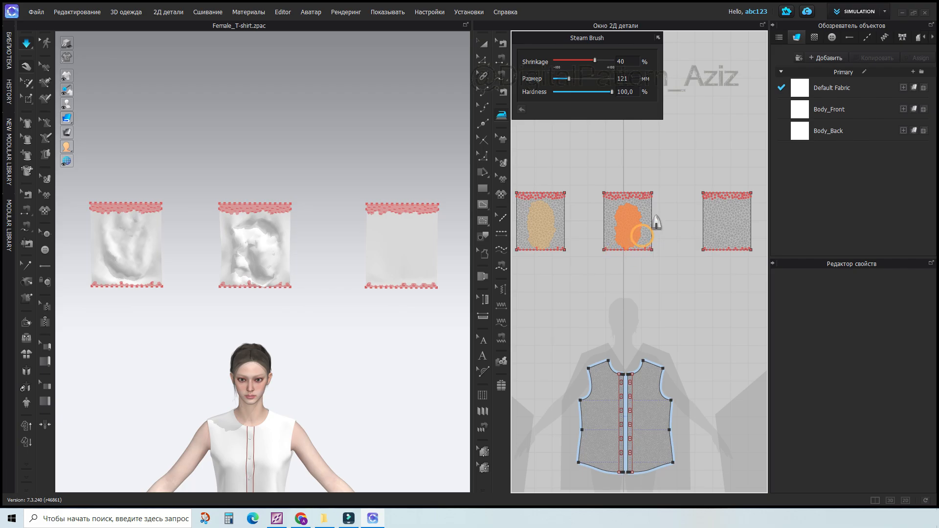
# Step: Steam a narrow vertical strip on the third rectangle with shrinkage 10%, size 61 mm and hardness 20%
pyautogui.moveTo(611, 92); pyautogui.dragTo(564, 97)
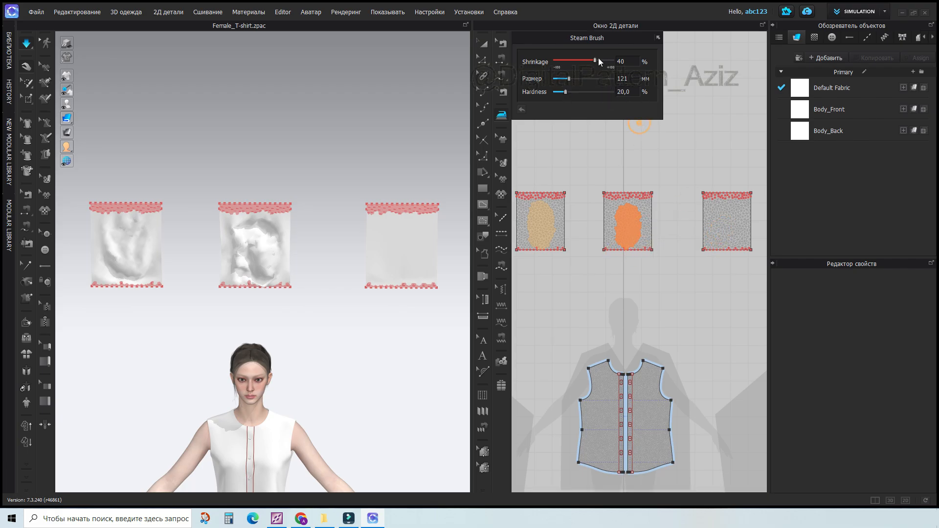
pyautogui.moveTo(596, 61); pyautogui.dragTo(565, 79)
pyautogui.moveTo(733, 239)
pyautogui.mouseDown()
pyautogui.moveTo(727, 212)
pyautogui.moveTo(724, 245)
pyautogui.mouseUp()
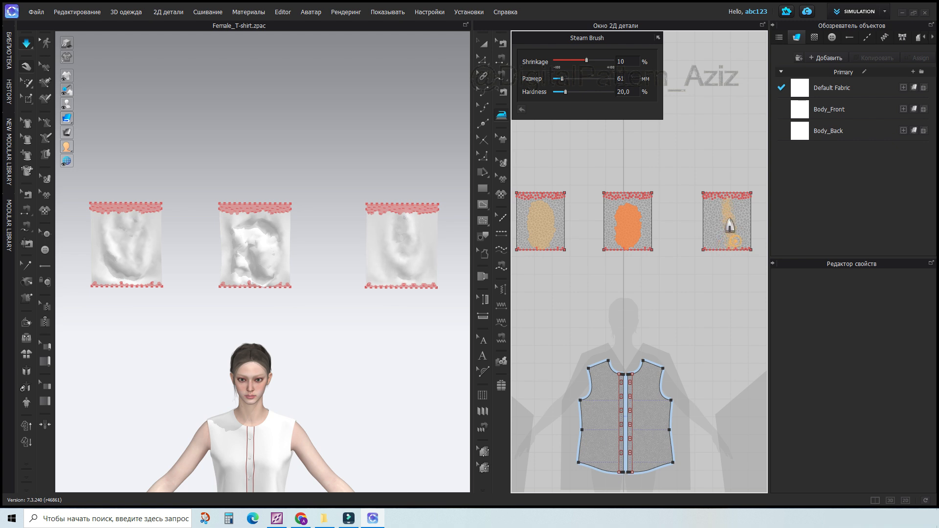
pyautogui.moveTo(625, 219)
pyautogui.mouseDown()
pyautogui.moveTo(636, 235)
pyautogui.moveTo(628, 239)
pyautogui.moveTo(649, 241)
pyautogui.mouseUp()
# Step: Remove all steam from the patterns and set the brush shrinkage to -26%
pyautogui.rightClick(540, 228)
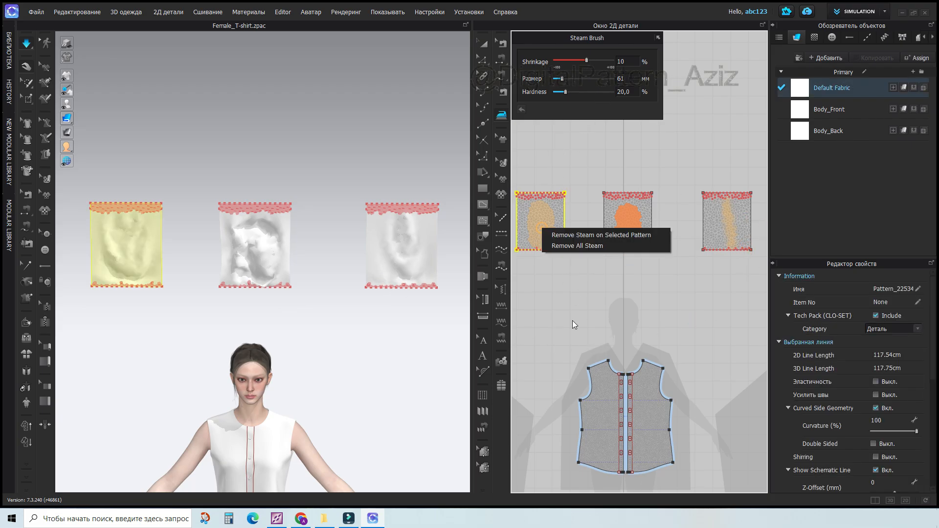
pyautogui.click(587, 246)
pyautogui.moveTo(586, 58); pyautogui.dragTo(576, 60)
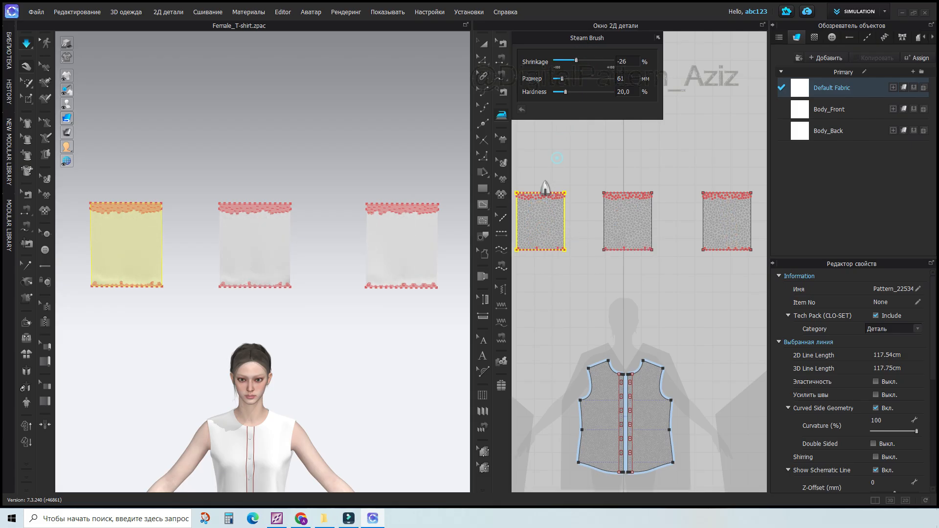
# Step: Brush shrinking steam vertically over the middle of the first rectangle, then deselect it to check the fabric in 3D
pyautogui.moveTo(538, 233)
pyautogui.mouseDown()
pyautogui.moveTo(545, 215)
pyautogui.moveTo(538, 242)
pyautogui.mouseUp()
pyautogui.scroll(5, 117, 260)
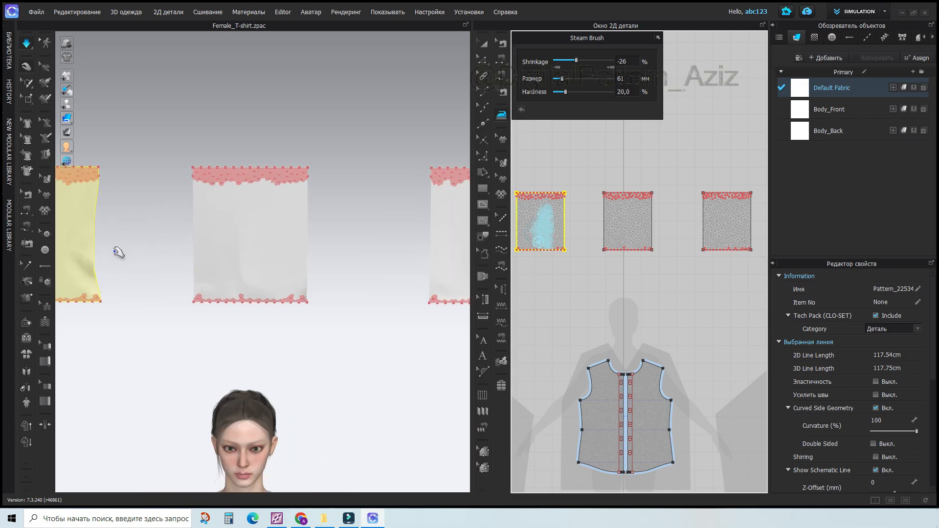
pyautogui.click(116, 260)
pyautogui.moveTo(545, 232)
pyautogui.mouseDown()
pyautogui.moveTo(543, 242)
pyautogui.moveTo(543, 195)
pyautogui.moveTo(538, 257)
pyautogui.moveTo(542, 198)
pyautogui.mouseUp()
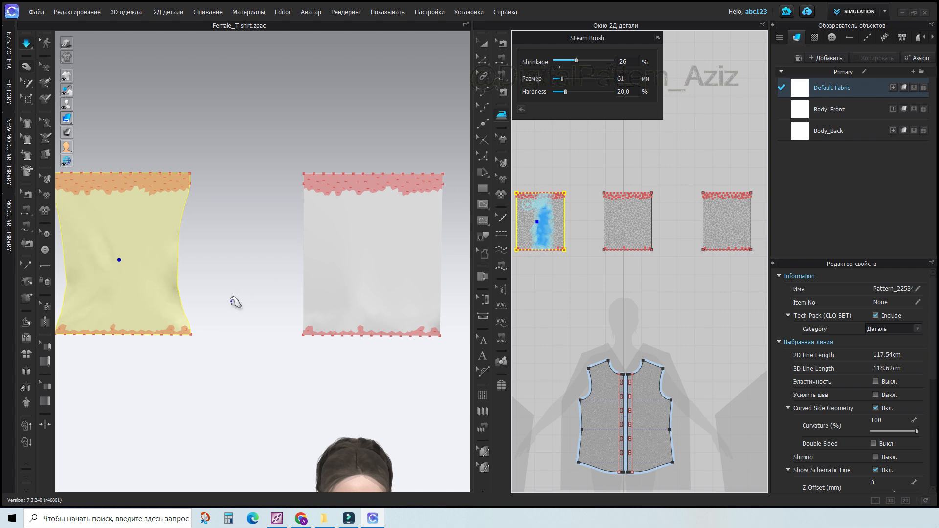
pyautogui.moveTo(237, 304); pyautogui.dragTo(318, 304, button='middle')
pyautogui.click(317, 305)
pyautogui.scroll(3, 205, 277)
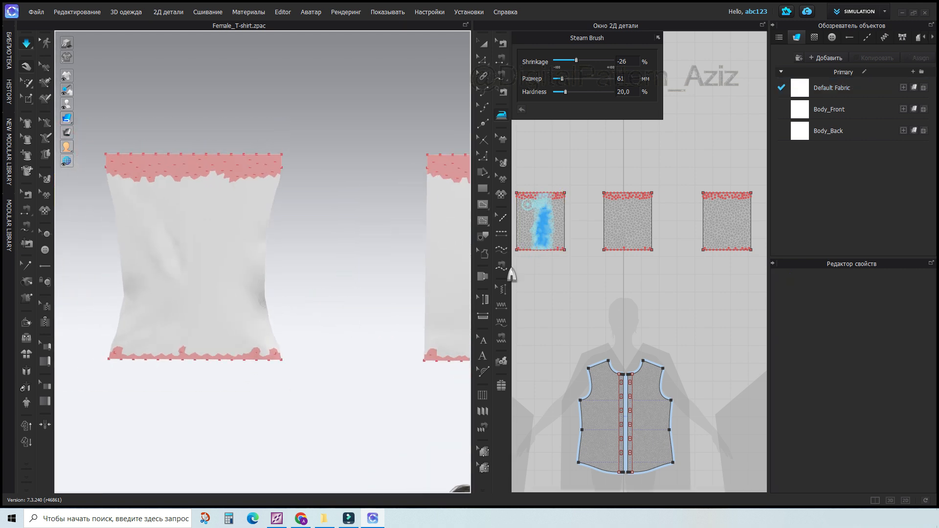
# Step: Steam a vertical strip down the middle rectangle with shrinkage -48% and hardness 36%
pyautogui.moveTo(563, 93); pyautogui.dragTo(575, 95)
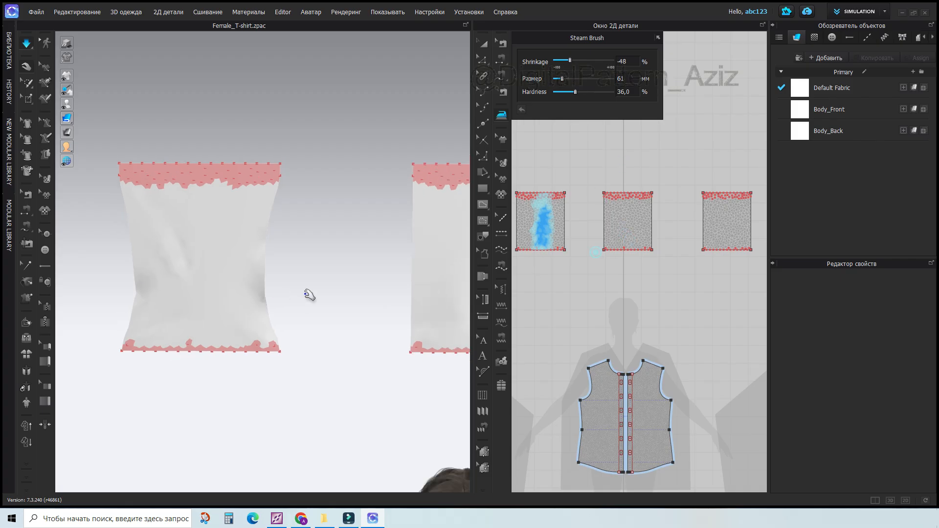
pyautogui.scroll(-3, 241, 289)
pyautogui.scroll(5, 636, 240)
pyautogui.moveTo(625, 247); pyautogui.dragTo(621, 171)
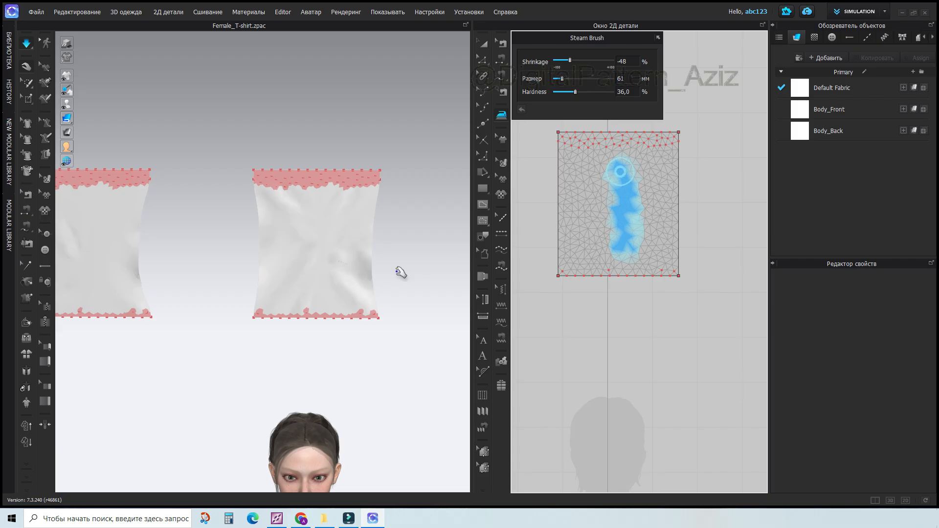
pyautogui.scroll(-5, 352, 332)
pyautogui.moveTo(337, 329); pyautogui.dragTo(259, 310, button='right')
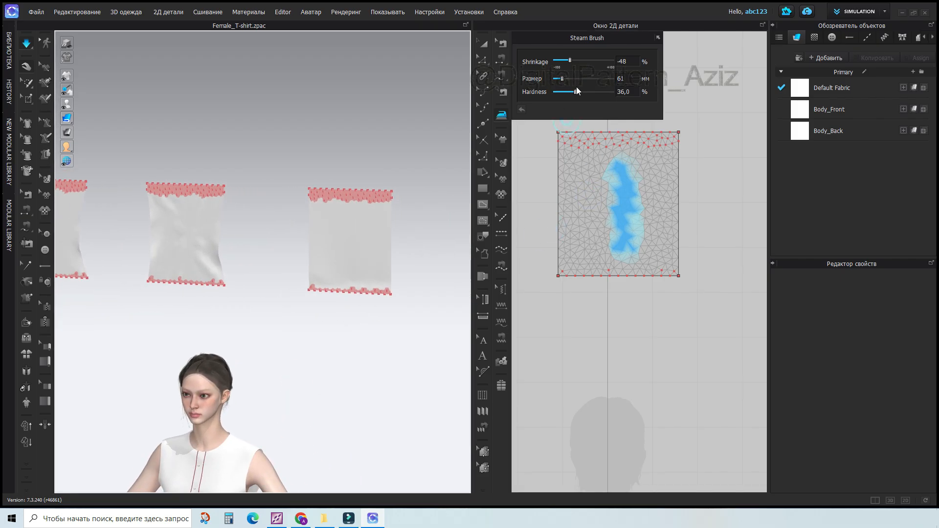
# Step: Set the brush shrinkage to -69% and steam a vertical strip down the middle of the third rectangle
pyautogui.moveTo(571, 62); pyautogui.dragTo(566, 62)
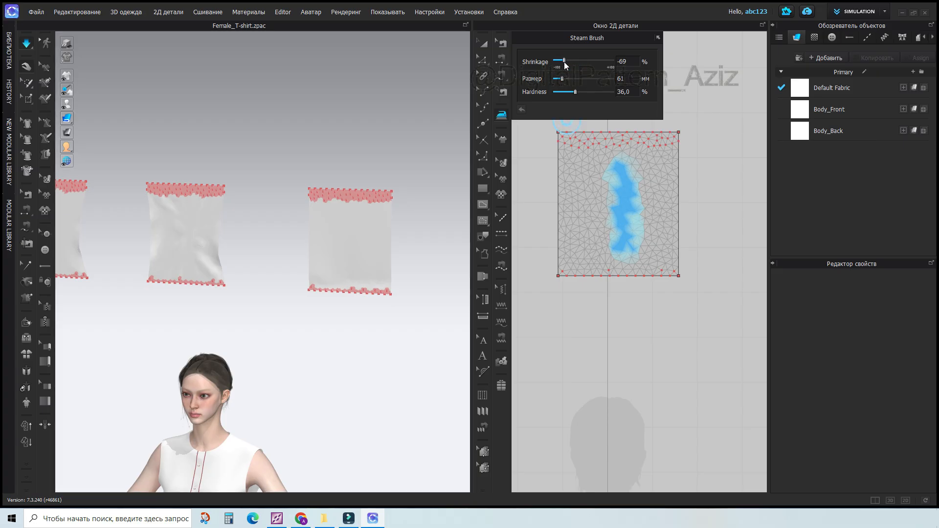
pyautogui.scroll(-3, 530, 211)
pyautogui.moveTo(597, 271); pyautogui.dragTo(496, 285, button='middle')
pyautogui.moveTo(586, 218)
pyautogui.mouseDown()
pyautogui.moveTo(582, 272)
pyautogui.moveTo(584, 210)
pyautogui.moveTo(581, 272)
pyautogui.moveTo(589, 205)
pyautogui.moveTo(588, 232)
pyautogui.moveTo(584, 214)
pyautogui.mouseUp()
pyautogui.moveTo(387, 291)
pyautogui.mouseDown(button='right')
pyautogui.moveTo(425, 289)
pyautogui.moveTo(381, 288)
pyautogui.moveTo(402, 292)
pyautogui.mouseUp(button='right')
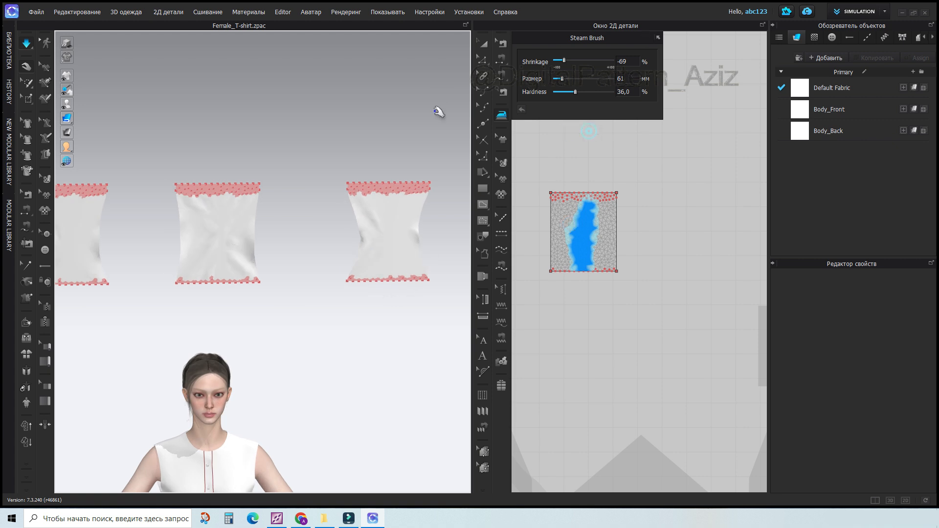
pyautogui.moveTo(461, 143); pyautogui.dragTo(447, 143)
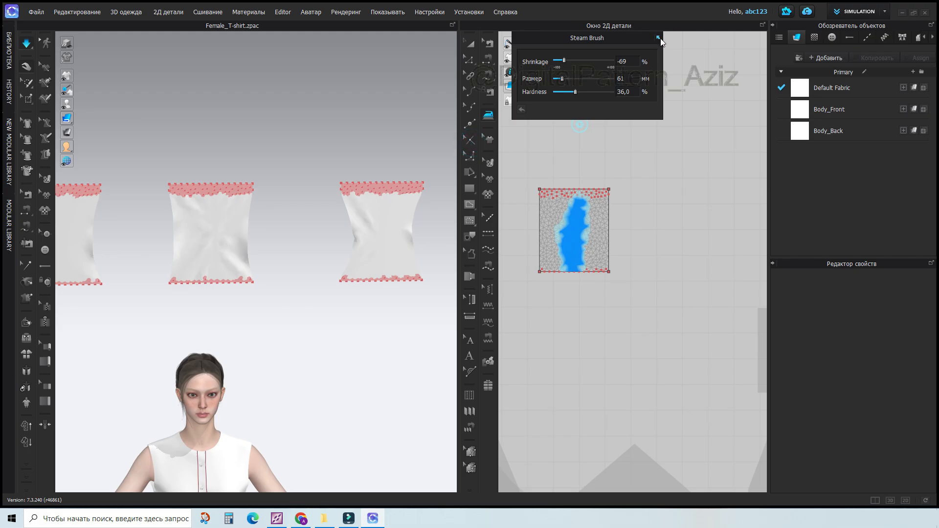
# Step: Leave the Steam Brush and delete the rectangular test patterns, keeping only the shirt pieces
pyautogui.click(469, 43)
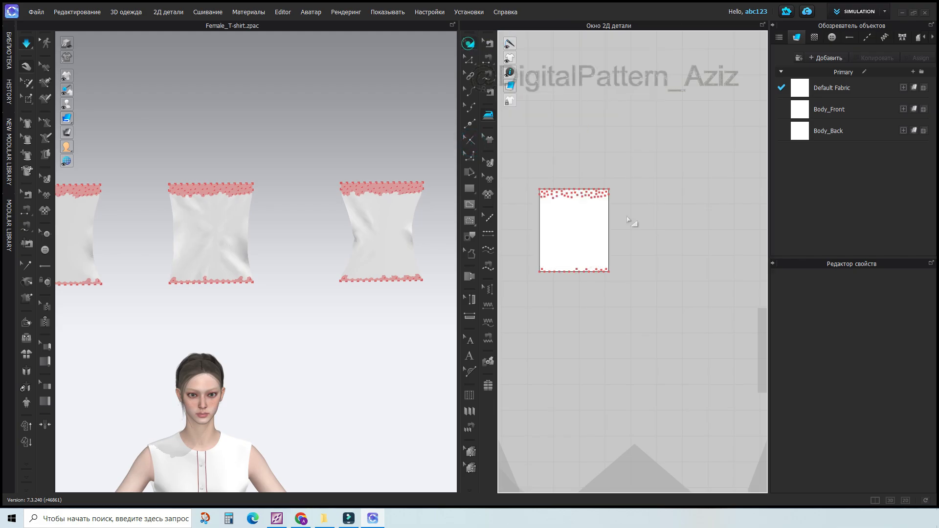
pyautogui.scroll(-5, 680, 279)
pyautogui.moveTo(654, 277); pyautogui.dragTo(639, 261, button='middle')
pyautogui.moveTo(555, 228); pyautogui.dragTo(653, 265)
pyautogui.press('Delete')
pyautogui.moveTo(630, 303); pyautogui.dragTo(620, 264, button='middle')
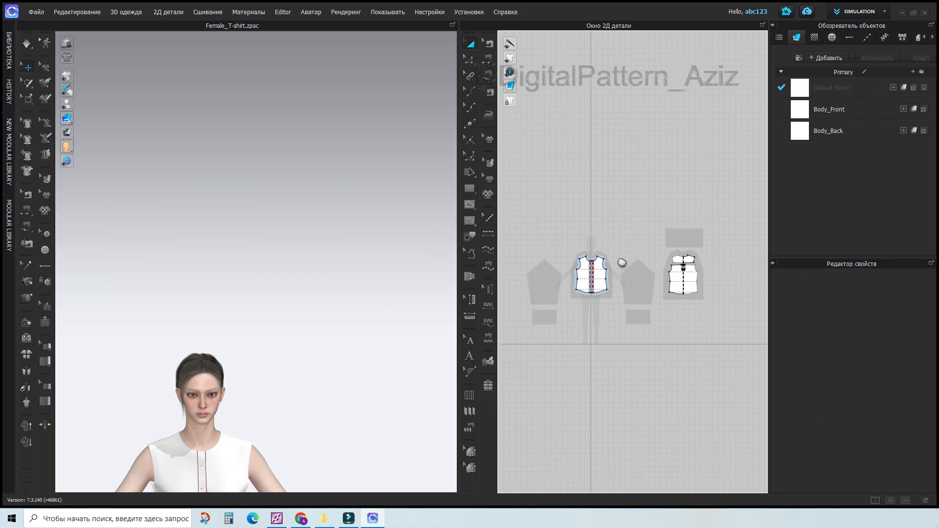
# Step: Activate the Steam Brush for the shirt's front pattern and set its shrinkage to 5%
pyautogui.scroll(-3, 327, 311)
pyautogui.moveTo(302, 351); pyautogui.dragTo(332, 184, button='middle')
pyautogui.scroll(5, 268, 284)
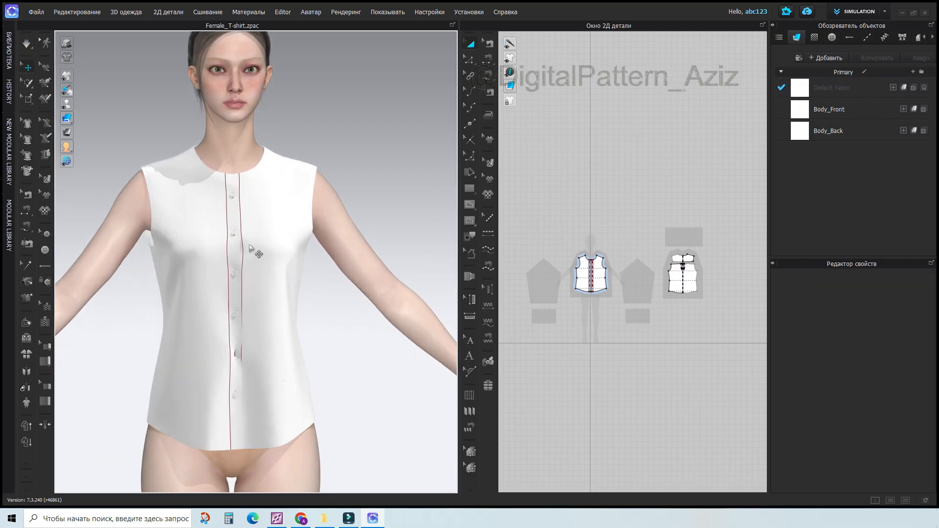
pyautogui.moveTo(317, 299); pyautogui.dragTo(480, 268, button='right')
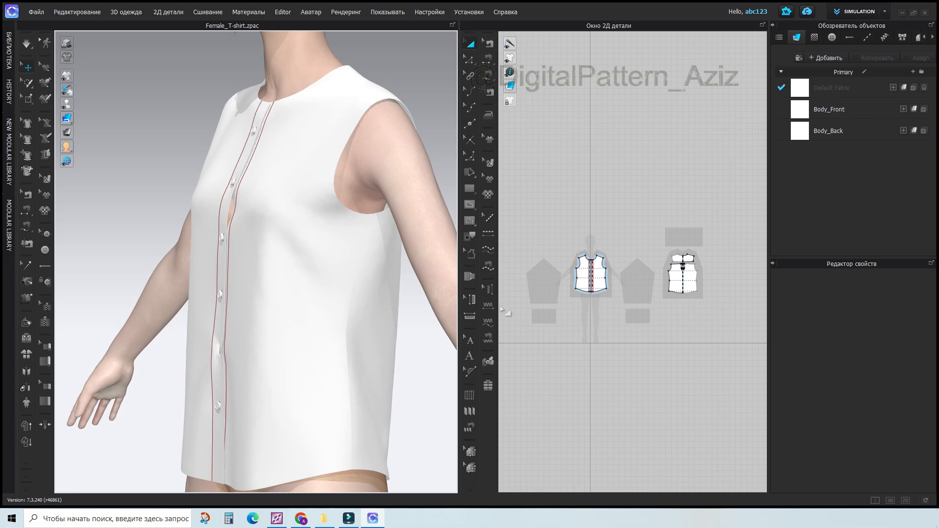
pyautogui.scroll(4, 610, 275)
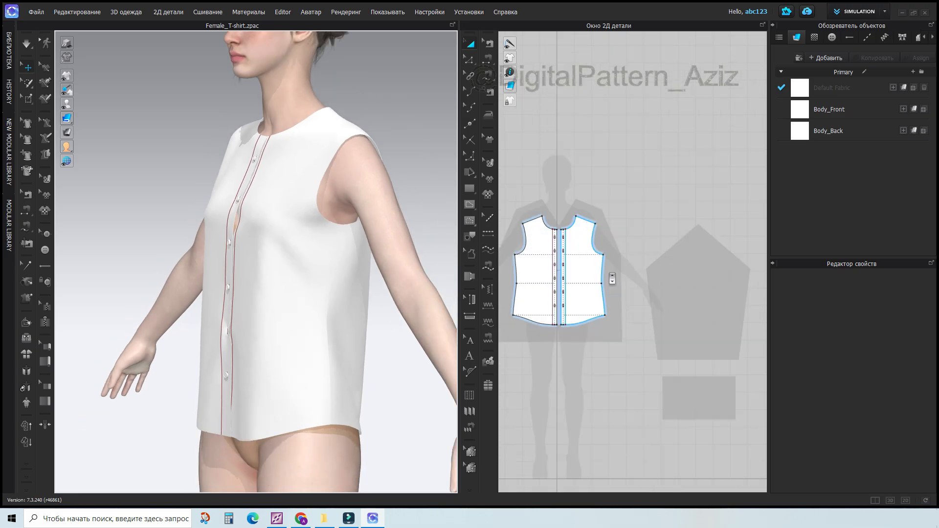
pyautogui.click(489, 112)
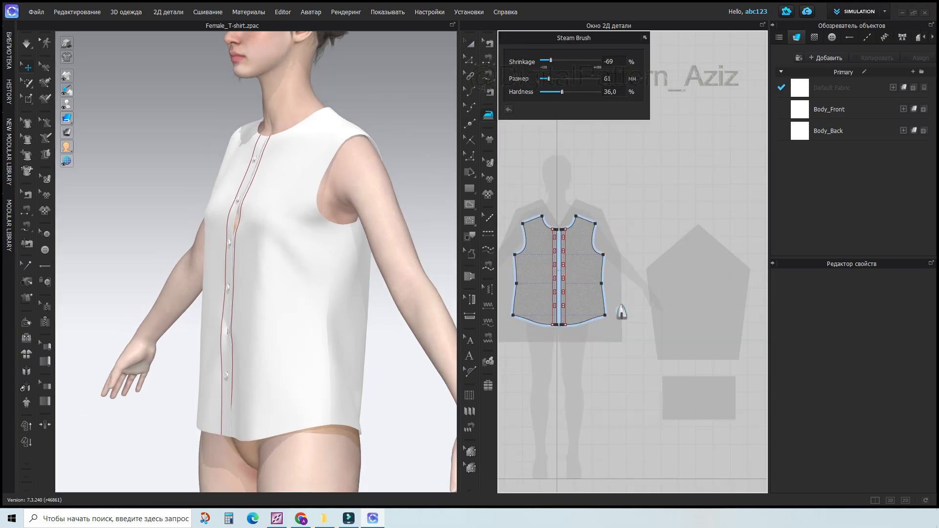
pyautogui.scroll(4, 609, 306)
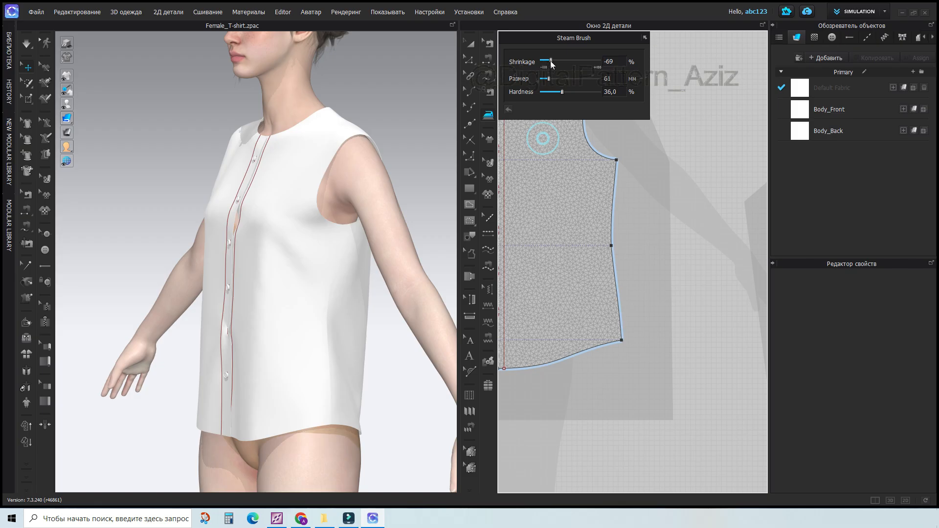
pyautogui.moveTo(551, 62); pyautogui.dragTo(571, 61)
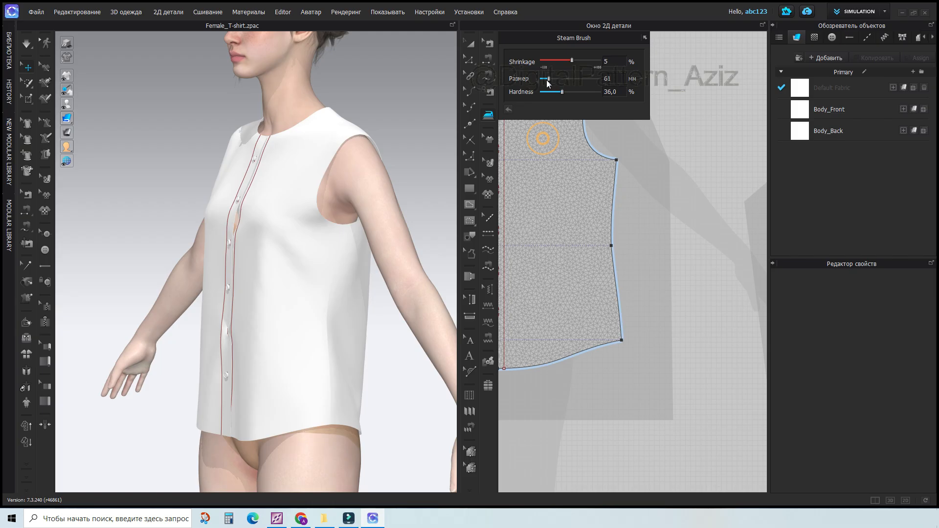
# Step: Steam along the front panel's side seam from armhole to hem, widening toward the waist, with simulation running
pyautogui.click(614, 166)
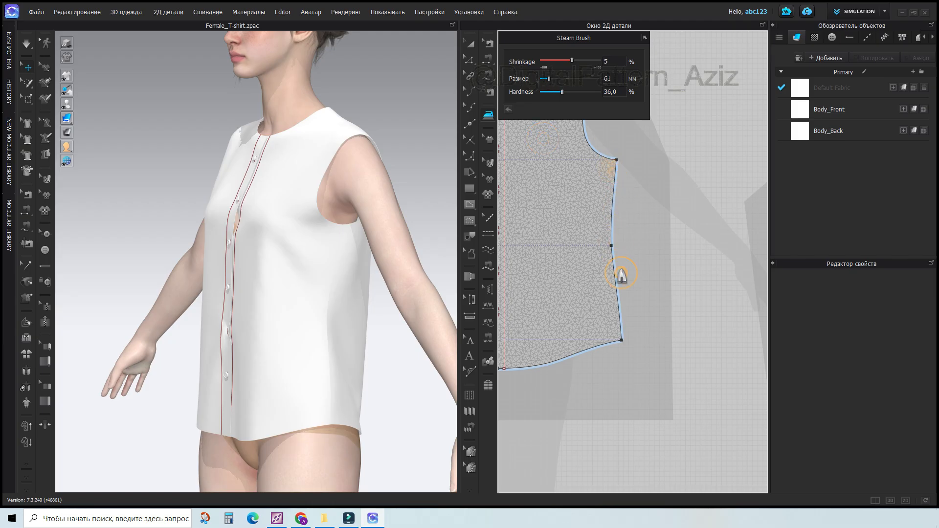
pyautogui.click(617, 294)
pyautogui.moveTo(608, 237)
pyautogui.mouseDown()
pyautogui.moveTo(610, 180)
pyautogui.moveTo(615, 301)
pyautogui.mouseUp()
pyautogui.click(27, 44)
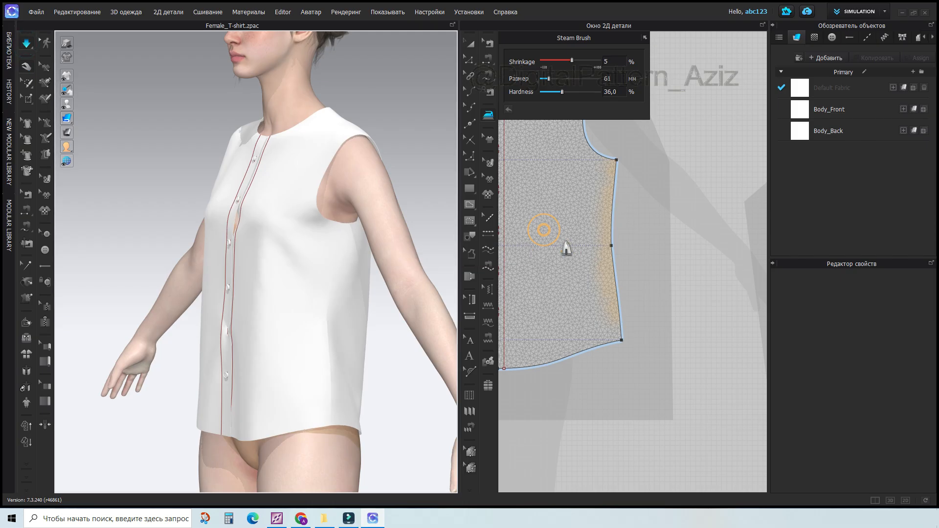
pyautogui.moveTo(612, 317); pyautogui.dragTo(617, 198)
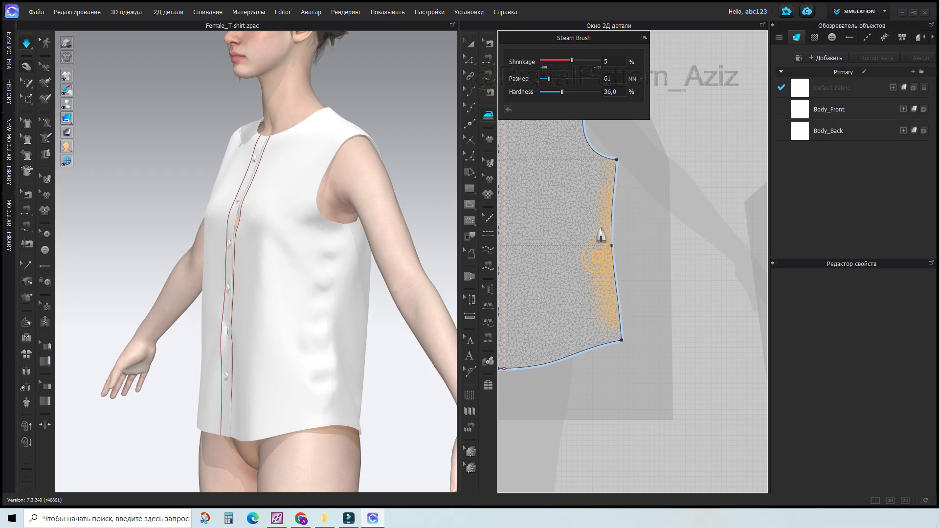
pyautogui.scroll(-3, 346, 394)
pyautogui.moveTo(345, 395)
pyautogui.mouseDown(button='right')
pyautogui.moveTo(298, 395)
pyautogui.moveTo(354, 402)
pyautogui.mouseUp(button='right')
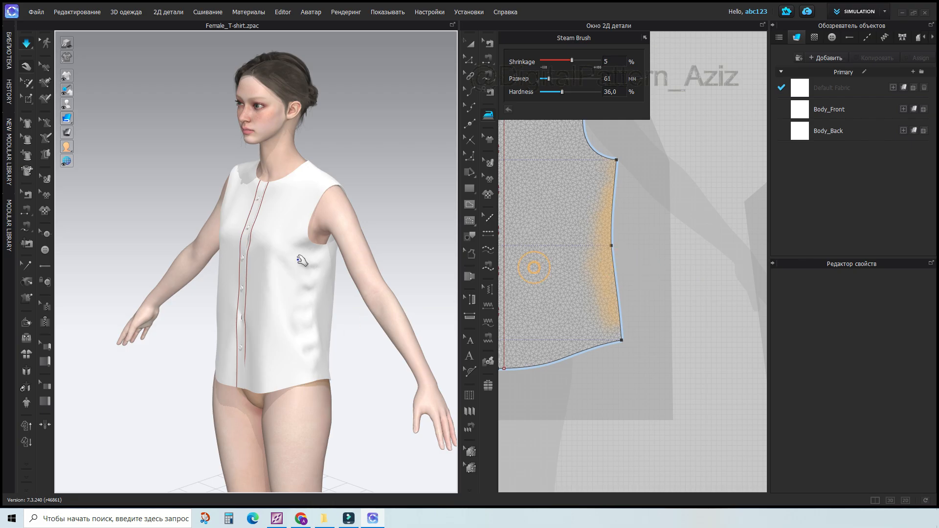
# Step: Set the brush shrinkage to 29% and steam the whole back yoke
pyautogui.moveTo(638, 282); pyautogui.dragTo(683, 340, button='middle')
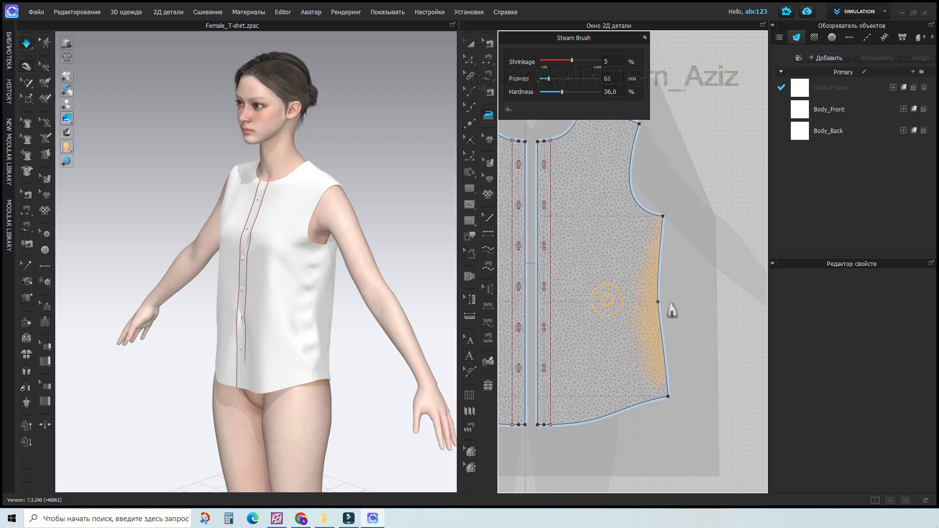
pyautogui.moveTo(287, 376); pyautogui.dragTo(230, 355, button='right')
pyautogui.scroll(-3, 707, 336)
pyautogui.scroll(5, 536, 332)
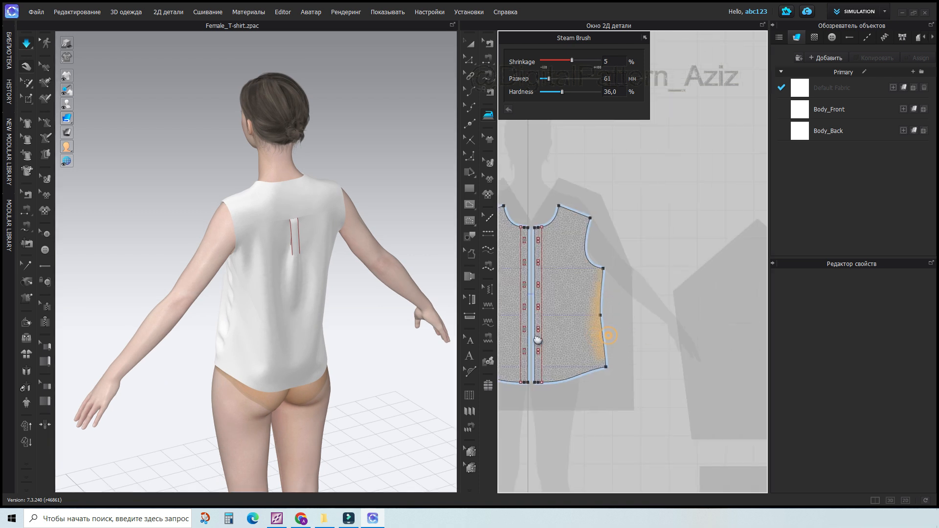
pyautogui.moveTo(285, 364); pyautogui.dragTo(343, 360, button='right')
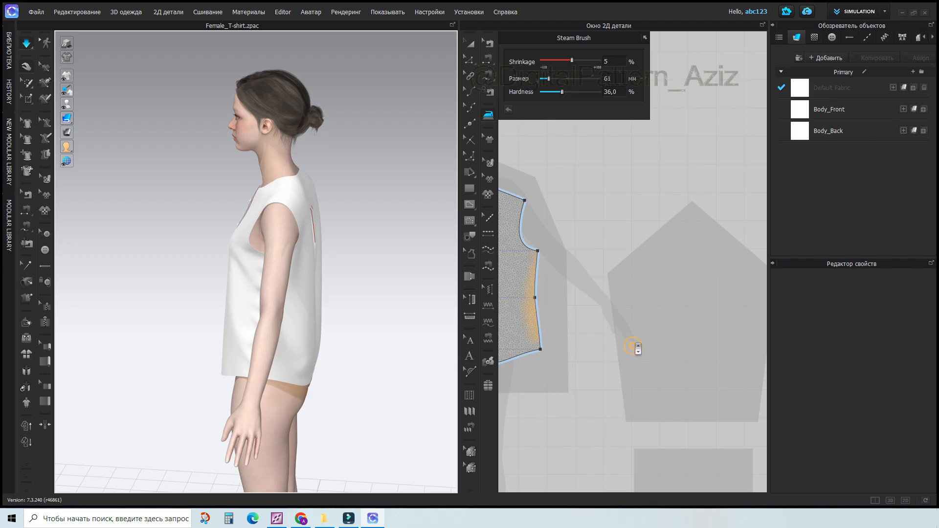
pyautogui.scroll(-5, 633, 346)
pyautogui.scroll(4, 656, 362)
pyautogui.scroll(3, 631, 296)
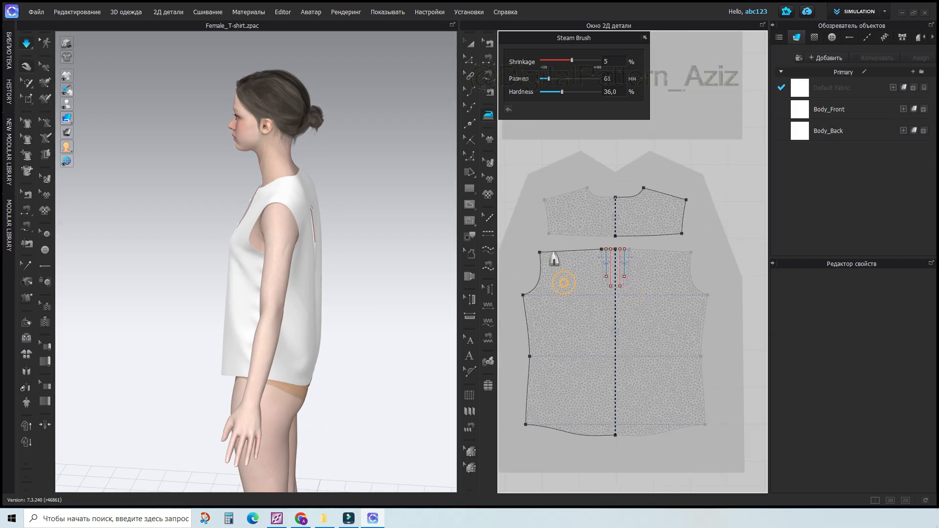
pyautogui.moveTo(572, 60); pyautogui.dragTo(580, 61)
pyautogui.moveTo(561, 205)
pyautogui.mouseDown()
pyautogui.moveTo(578, 205)
pyautogui.moveTo(592, 222)
pyautogui.moveTo(566, 228)
pyautogui.moveTo(547, 208)
pyautogui.moveTo(592, 201)
pyautogui.mouseUp()
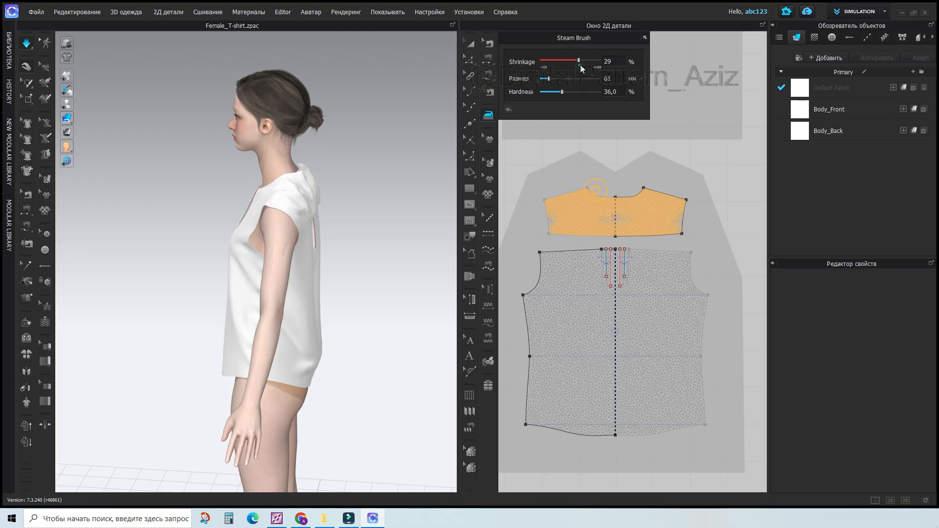
# Step: Raise the brush shrinkage to 48%, steam over the back yoke again and inspect the shoulder in 3D
pyautogui.moveTo(579, 60); pyautogui.dragTo(584, 60)
pyautogui.moveTo(562, 204)
pyautogui.mouseDown()
pyautogui.moveTo(654, 215)
pyautogui.moveTo(602, 226)
pyautogui.mouseUp()
pyautogui.moveTo(372, 245); pyautogui.dragTo(243, 240, button='right')
pyautogui.scroll(4, 277, 222)
pyautogui.moveTo(282, 302); pyautogui.dragTo(415, 304, button='right')
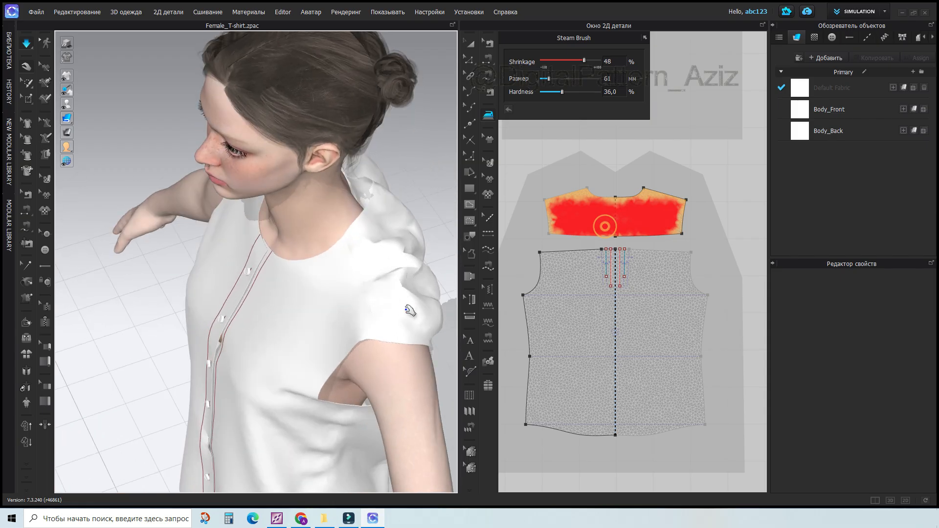
pyautogui.moveTo(350, 308); pyautogui.dragTo(369, 296, button='right')
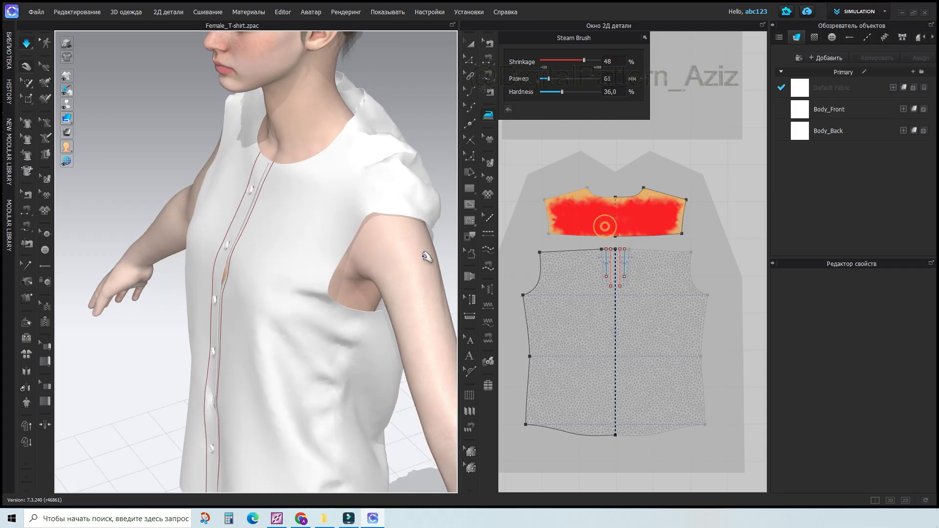
# Step: Steam the shoulder areas of the front panels with 48% shrinkage and check the garment in 3D
pyautogui.scroll(-2, 590, 301)
pyautogui.moveTo(563, 289); pyautogui.dragTo(765, 302, button='middle')
pyautogui.scroll(-4, 608, 318)
pyautogui.moveTo(603, 319); pyautogui.dragTo(658, 320, button='middle')
pyautogui.scroll(5, 559, 291)
pyautogui.moveTo(605, 266)
pyautogui.mouseDown()
pyautogui.moveTo(621, 274)
pyautogui.moveTo(608, 299)
pyautogui.moveTo(642, 298)
pyautogui.mouseUp()
pyautogui.scroll(-4, 394, 290)
pyautogui.moveTo(394, 289)
pyautogui.mouseDown(button='right')
pyautogui.moveTo(337, 295)
pyautogui.moveTo(266, 269)
pyautogui.moveTo(422, 275)
pyautogui.mouseUp(button='right')
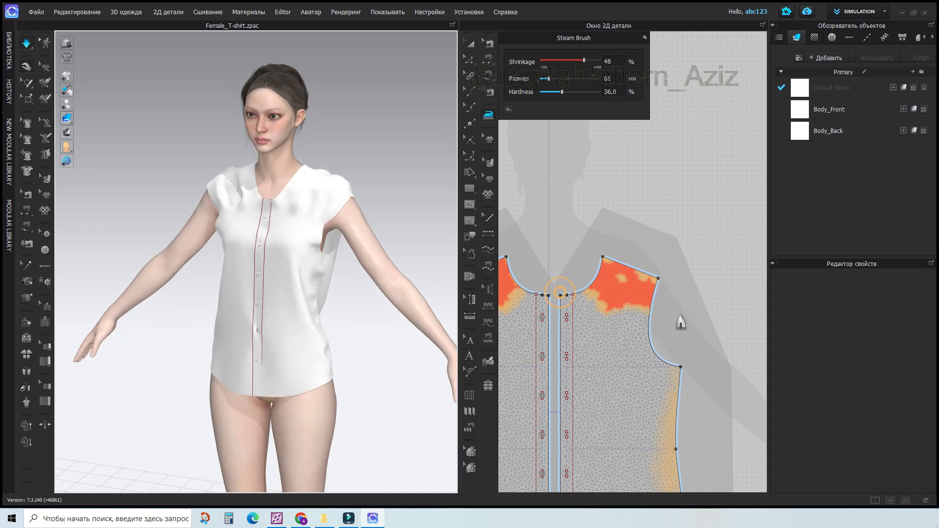
# Step: Set the brush shrinkage to -47% and steam a T-shaped area across the front panel's chest and down to the hem
pyautogui.scroll(-3, 652, 341)
pyautogui.moveTo(583, 61); pyautogui.dragTo(558, 64)
pyautogui.scroll(-3, 615, 359)
pyautogui.moveTo(624, 359); pyautogui.dragTo(590, 263, button='middle')
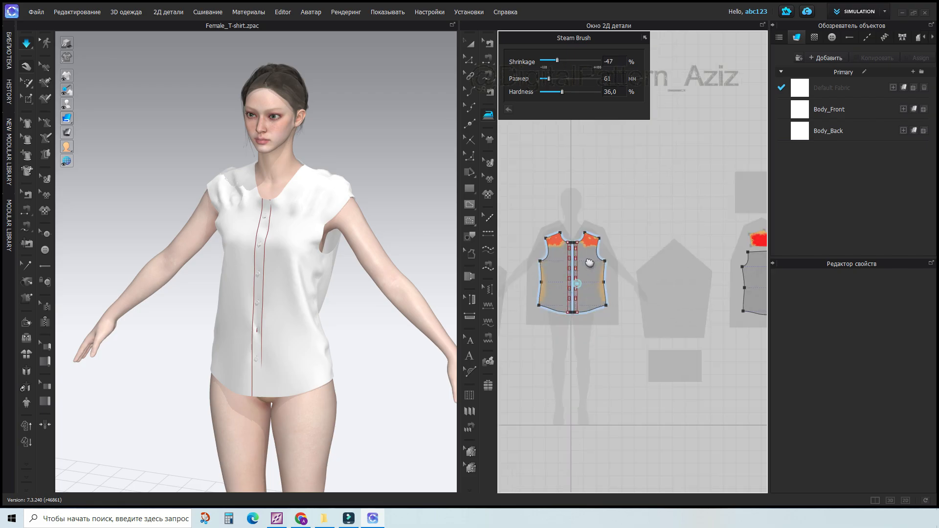
pyautogui.scroll(6, 590, 264)
pyautogui.moveTo(606, 210)
pyautogui.mouseDown()
pyautogui.moveTo(628, 240)
pyautogui.moveTo(634, 376)
pyautogui.moveTo(629, 247)
pyautogui.moveTo(633, 264)
pyautogui.moveTo(637, 372)
pyautogui.mouseUp()
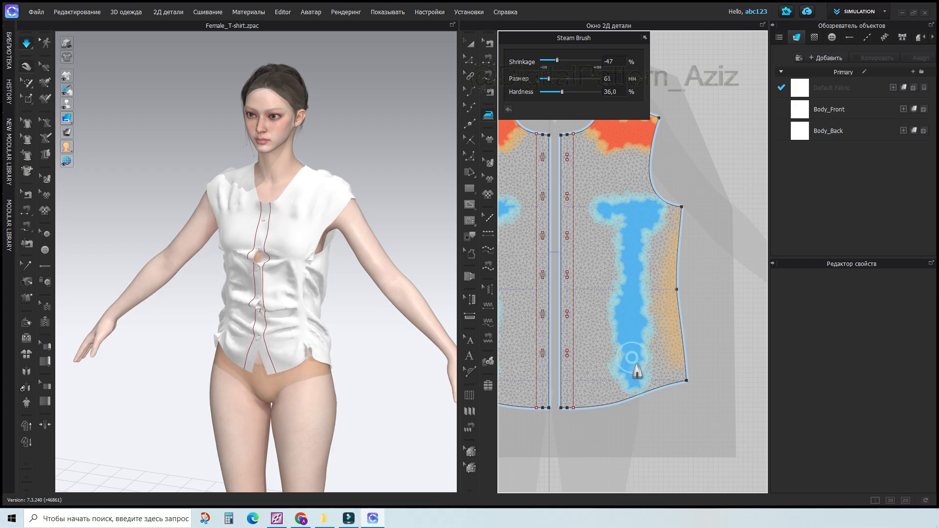
# Step: Steam the centre line of the back body from the hem up to the pleat with -47% shrinkage, then inspect the gathers
pyautogui.scroll(-3, 405, 310)
pyautogui.moveTo(405, 310); pyautogui.dragTo(193, 307, button='right')
pyautogui.scroll(-4, 585, 329)
pyautogui.moveTo(666, 337); pyautogui.dragTo(421, 306, button='middle')
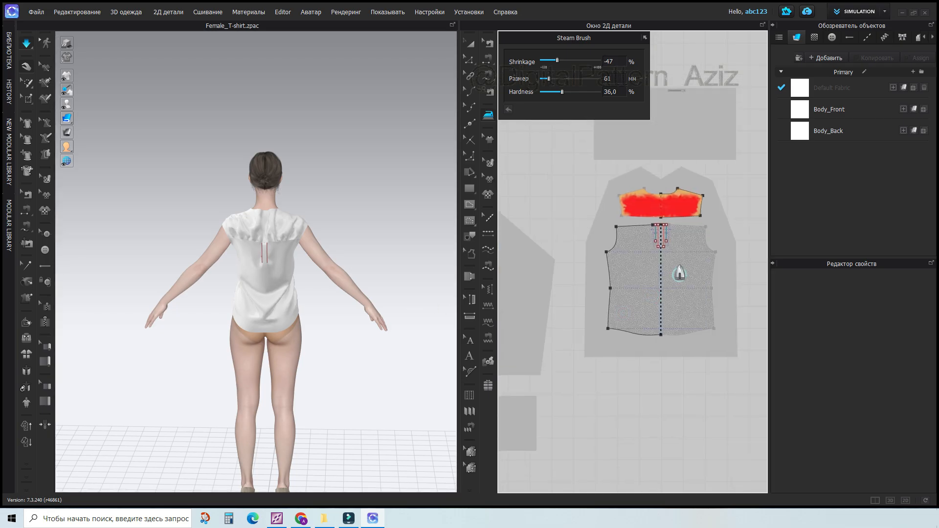
pyautogui.moveTo(661, 336); pyautogui.dragTo(660, 246)
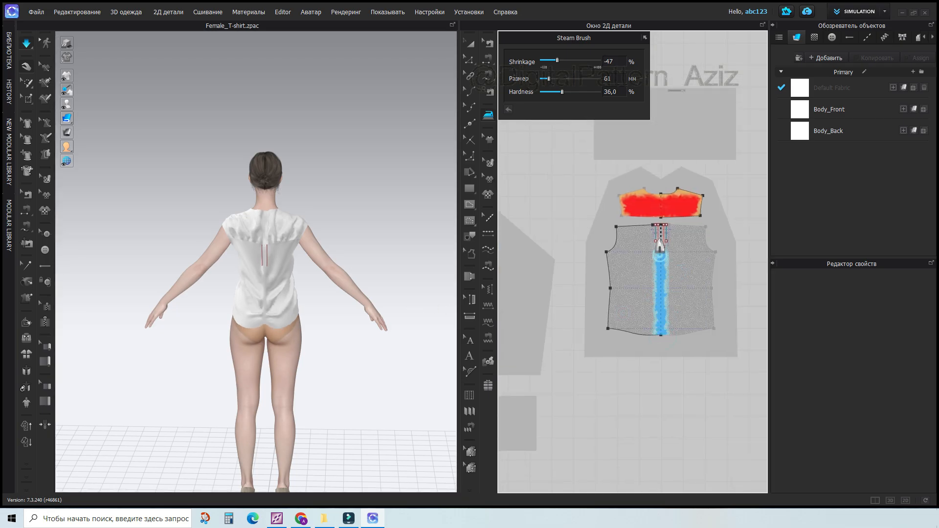
pyautogui.scroll(5, 277, 239)
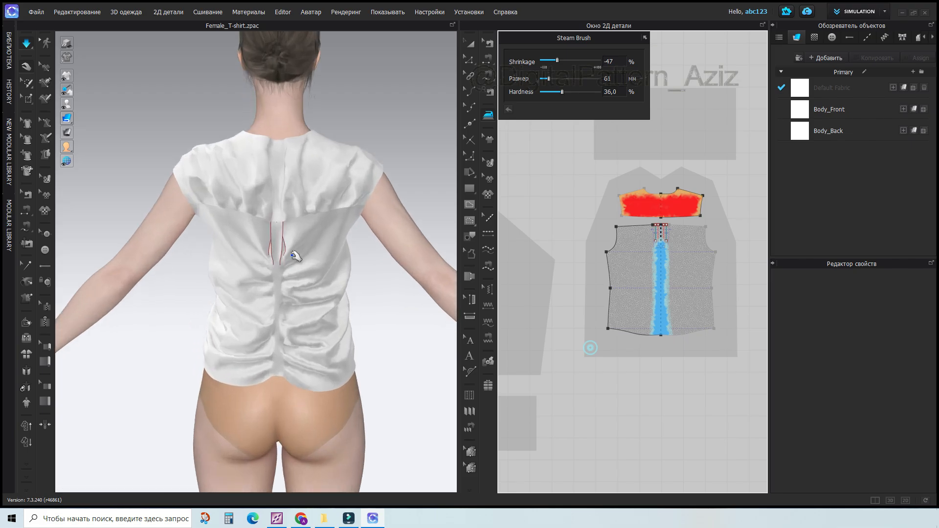
pyautogui.moveTo(300, 283); pyautogui.dragTo(363, 272, button='right')
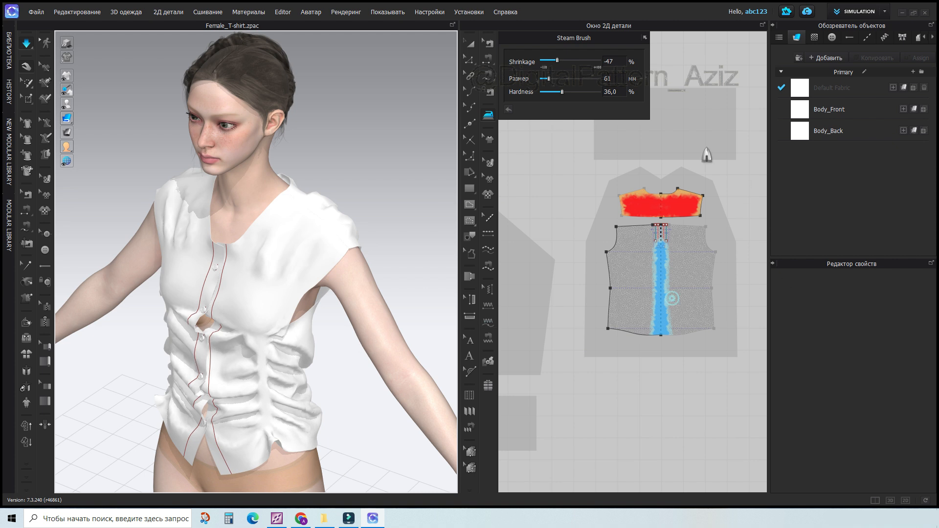
# Step: Remove all steam from the shirt patterns
pyautogui.rightClick(701, 287)
pyautogui.rightClick(664, 285)
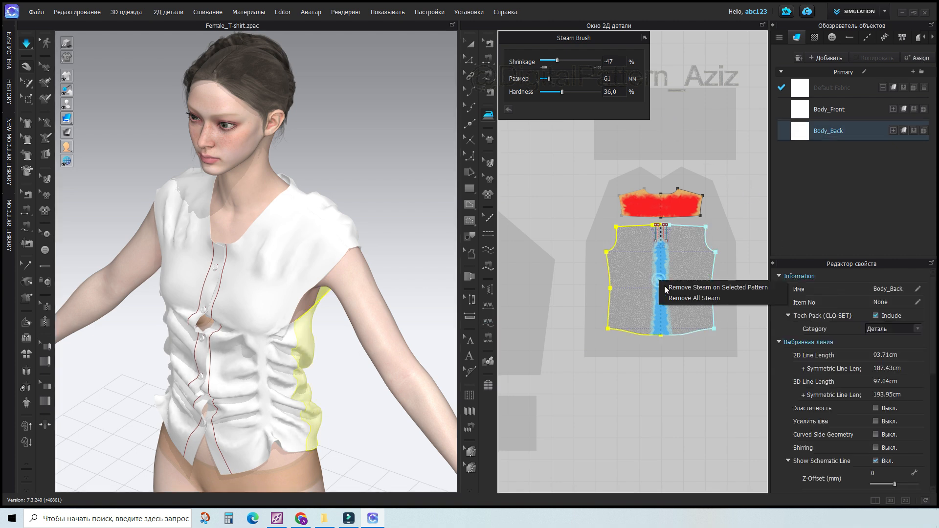
pyautogui.click(685, 297)
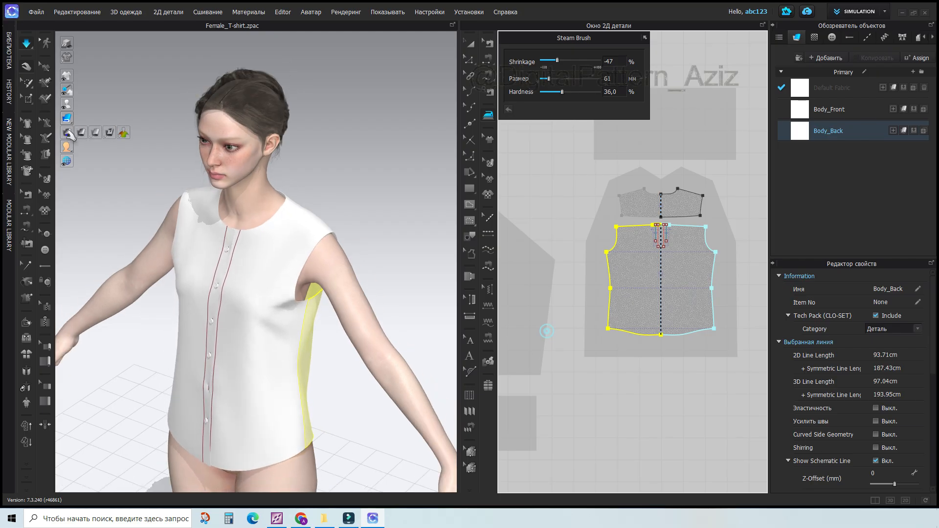
# Step: Display the stress map on the shirt and view it in 3D
pyautogui.click(81, 132)
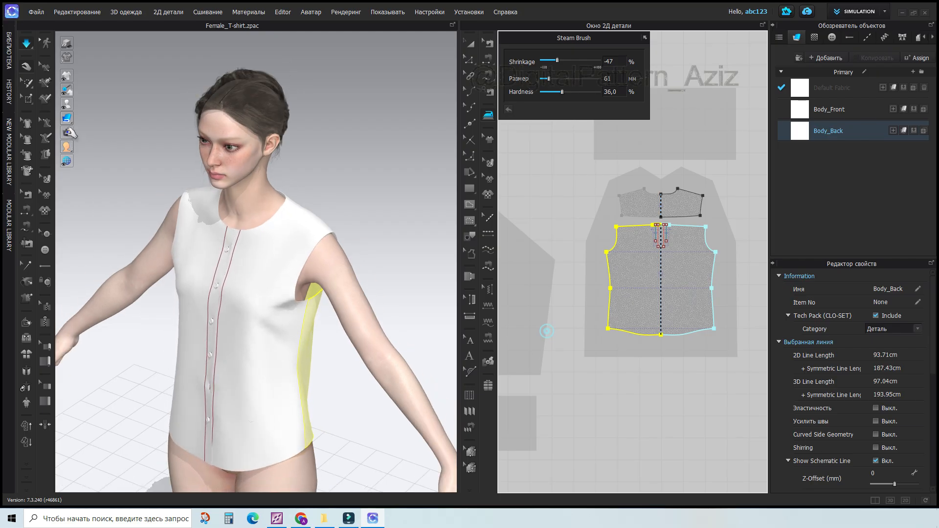
pyautogui.moveTo(69, 134)
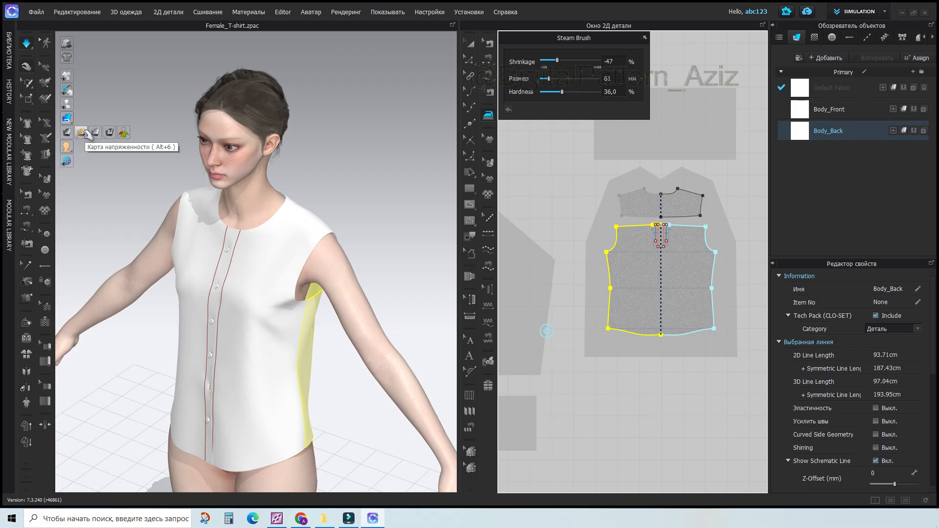
pyautogui.click(82, 133)
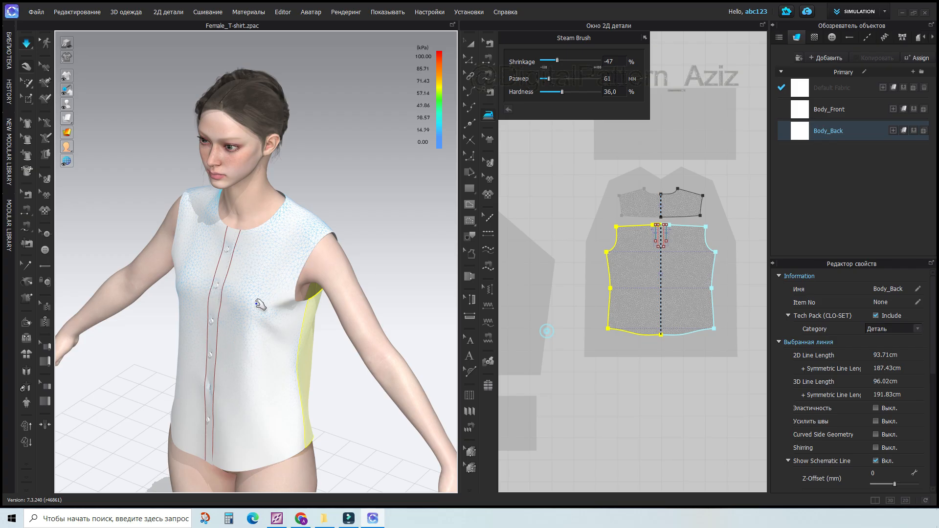
pyautogui.moveTo(322, 271); pyautogui.dragTo(372, 236, button='right')
pyautogui.moveTo(67, 133)
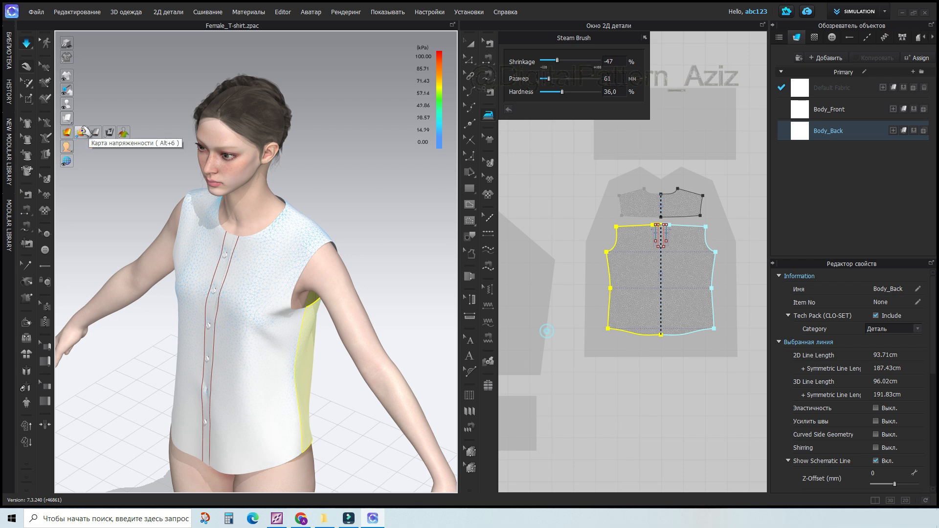
# Step: Examine the stress map across the shirt's side, back and button front
pyautogui.moveTo(338, 357); pyautogui.dragTo(302, 353, button='right')
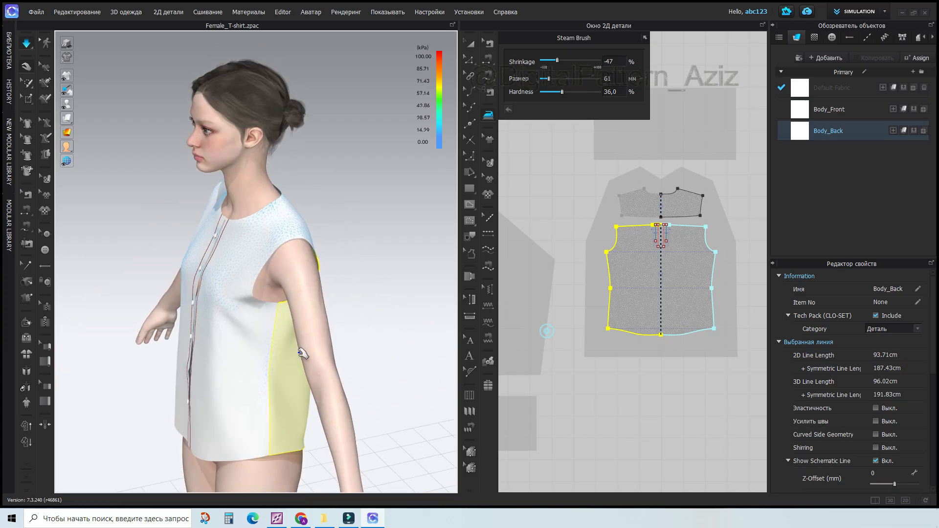
pyautogui.moveTo(399, 311); pyautogui.dragTo(212, 284, button='right')
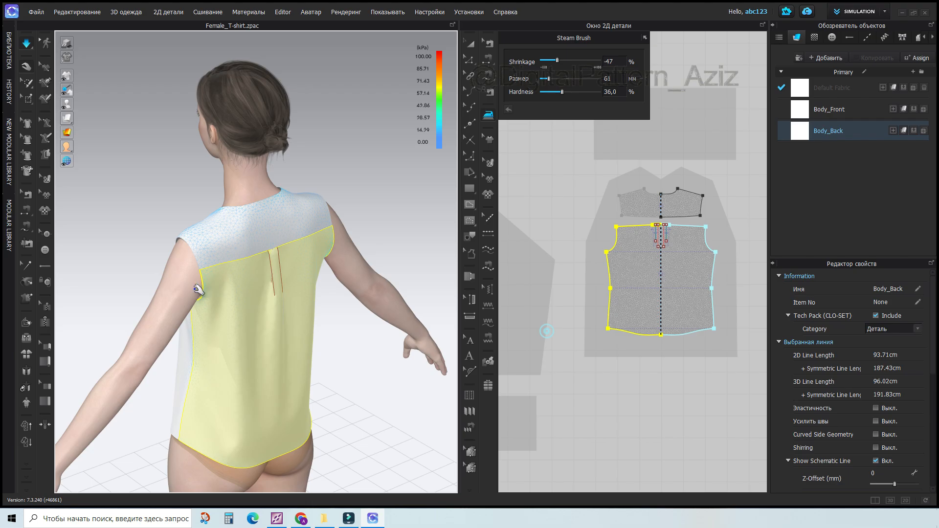
pyautogui.moveTo(338, 422); pyautogui.dragTo(443, 412, button='right')
pyautogui.moveTo(271, 428); pyautogui.dragTo(339, 455, button='right')
pyautogui.scroll(3, 280, 176)
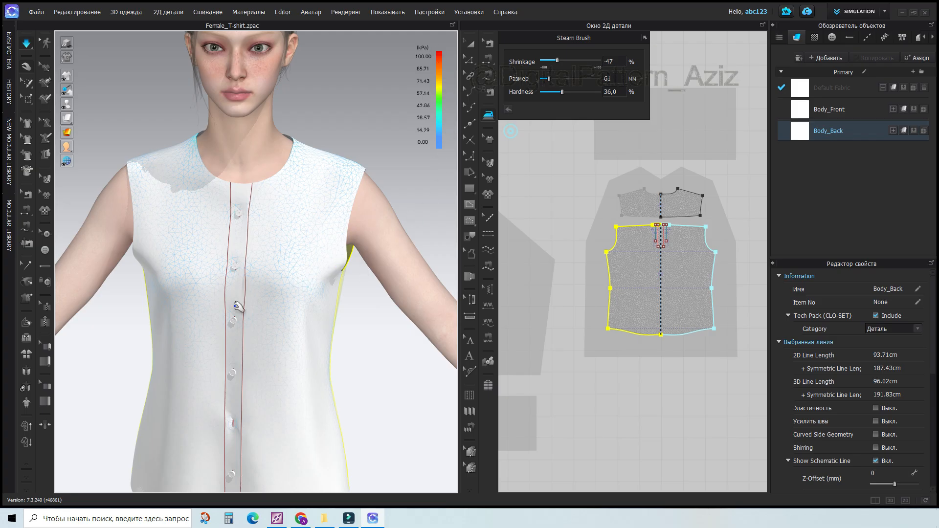
pyautogui.scroll(-3, 346, 336)
pyautogui.moveTo(346, 335); pyautogui.dragTo(383, 338, button='right')
# Step: Switch the shirt display to the strain map and examine the shoulder and neckline up close
pyautogui.moveTo(72, 134)
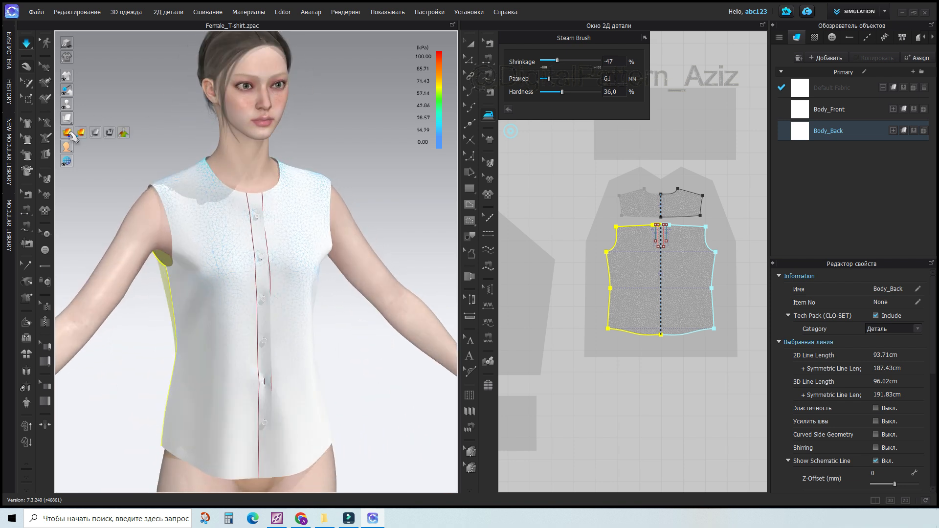
pyautogui.click(97, 132)
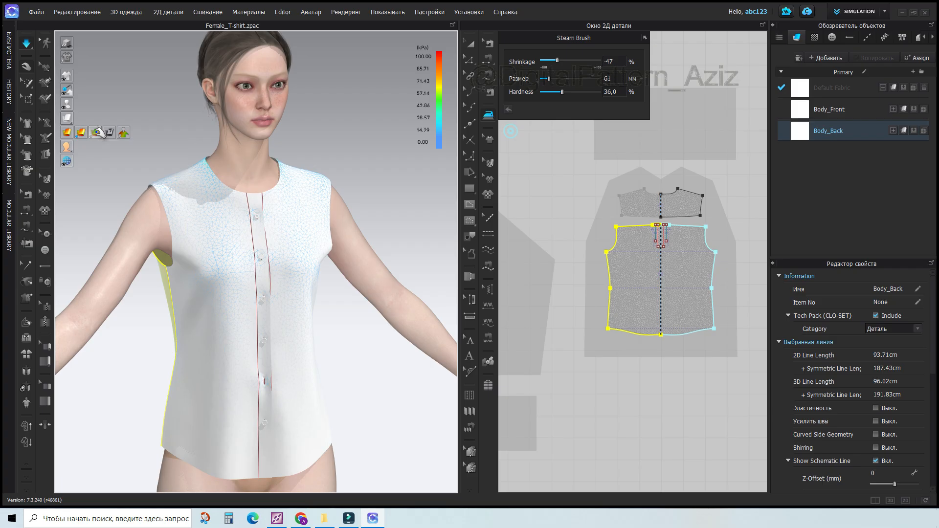
pyautogui.moveTo(375, 361); pyautogui.dragTo(315, 260, button='right')
pyautogui.moveTo(419, 218); pyautogui.dragTo(236, 223, button='right')
pyautogui.moveTo(248, 182); pyautogui.dragTo(219, 204, button='right')
pyautogui.scroll(3, 220, 206)
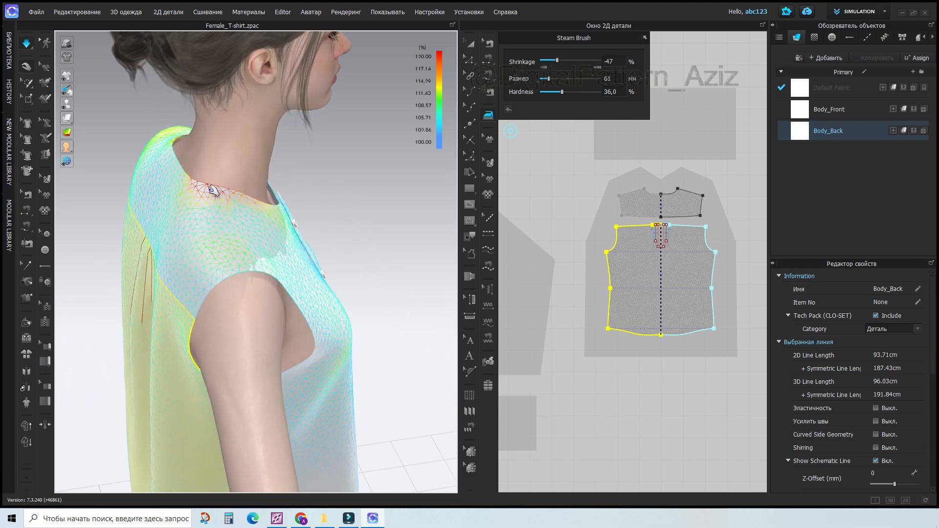
# Step: Pull the fabric at the back yoke's neckline and shoulder and at the front panel to check its strain percentages
pyautogui.click(220, 195)
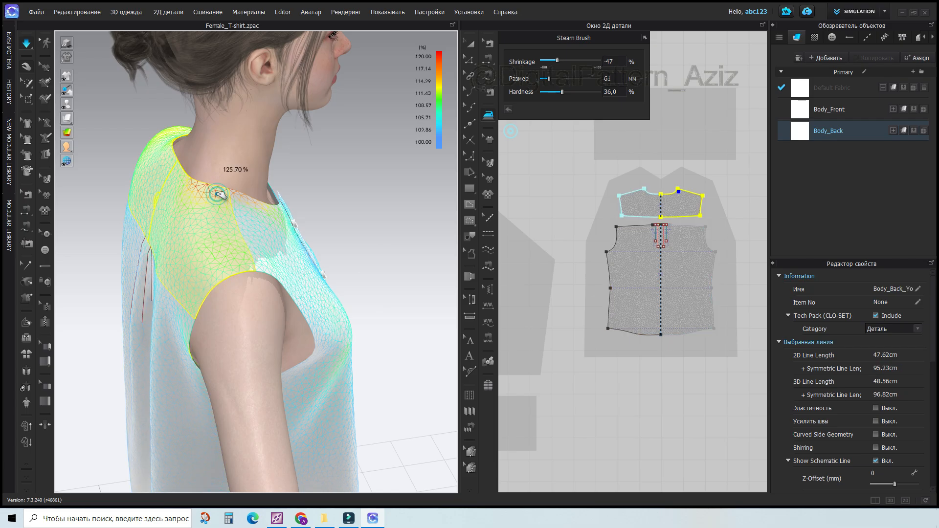
pyautogui.moveTo(237, 195); pyautogui.dragTo(219, 229)
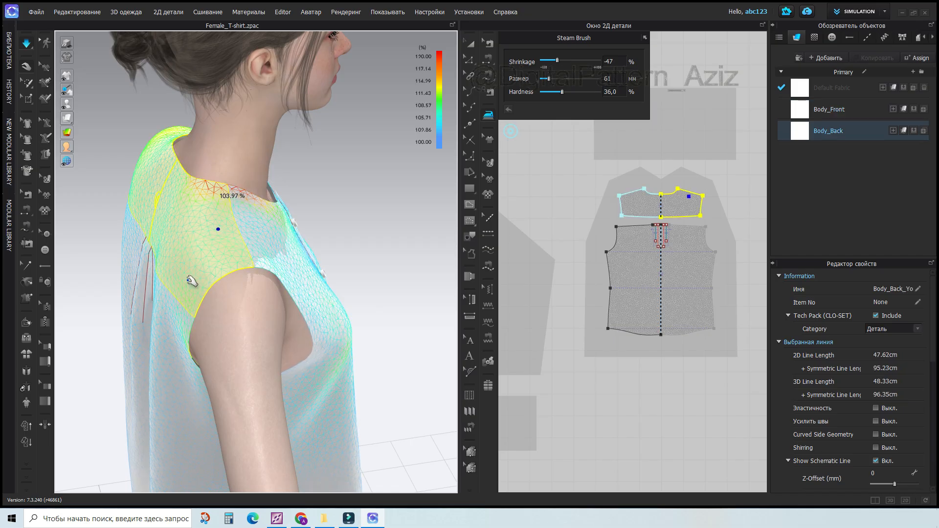
pyautogui.click(246, 232)
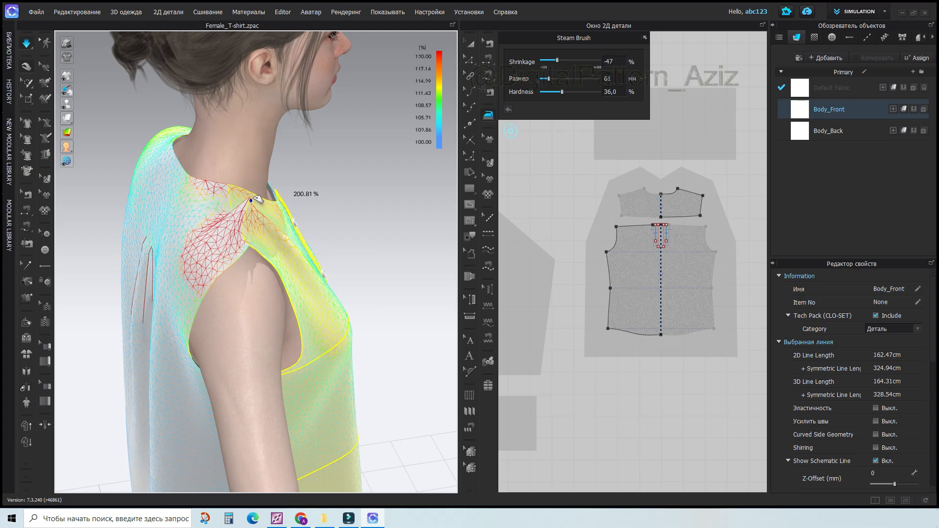
pyautogui.moveTo(263, 352); pyautogui.dragTo(339, 318, button='right')
pyautogui.scroll(-3, 342, 322)
pyautogui.moveTo(448, 321); pyautogui.dragTo(331, 250, button='middle')
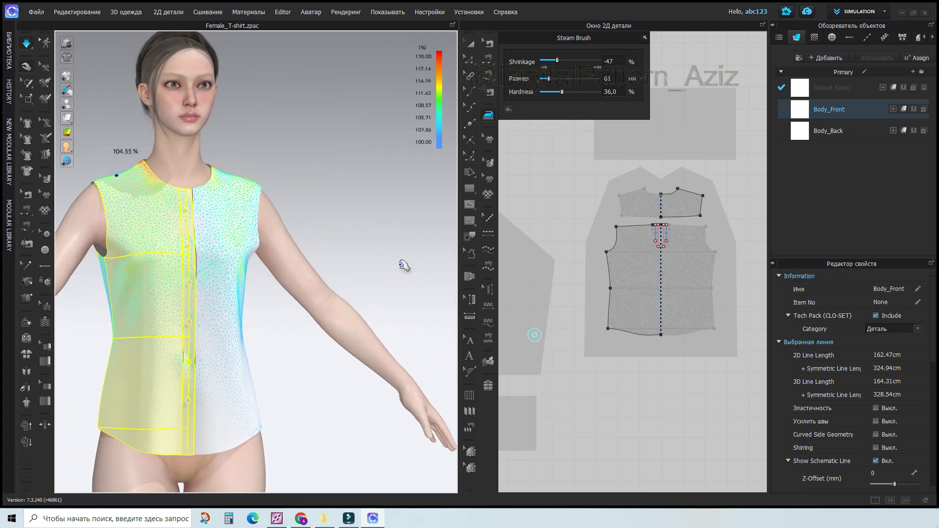
# Step: Steam the back body's side edges from the armholes to the hem with -47% shrinkage and inspect the side gathers
pyautogui.moveTo(307, 335); pyautogui.dragTo(489, 345, button='right')
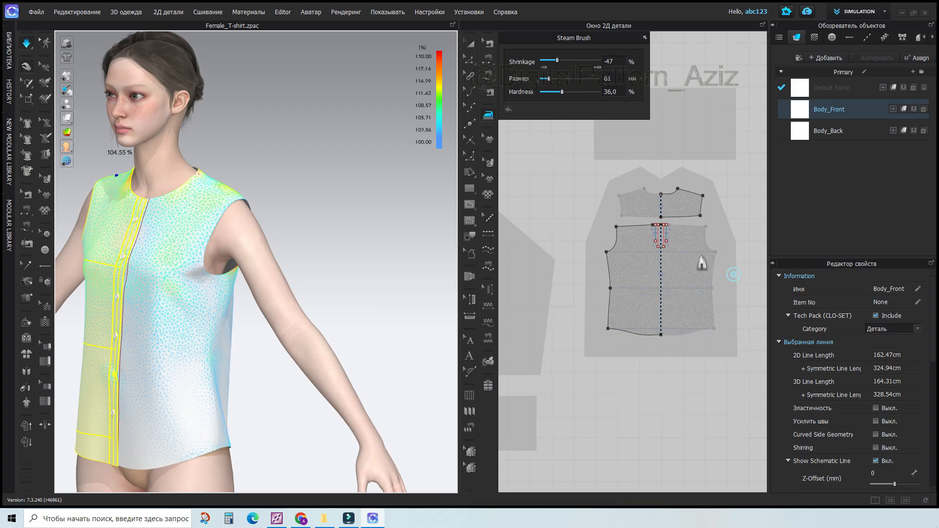
pyautogui.moveTo(608, 254); pyautogui.dragTo(615, 333)
pyautogui.moveTo(415, 336)
pyautogui.mouseDown(button='right')
pyautogui.moveTo(163, 352)
pyautogui.moveTo(365, 326)
pyautogui.mouseUp(button='right')
pyautogui.moveTo(190, 328); pyautogui.dragTo(268, 336, button='middle')
pyautogui.scroll(3, 269, 336)
pyautogui.moveTo(272, 336)
pyautogui.mouseDown(button='right')
pyautogui.moveTo(235, 331)
pyautogui.moveTo(401, 325)
pyautogui.mouseUp(button='right')
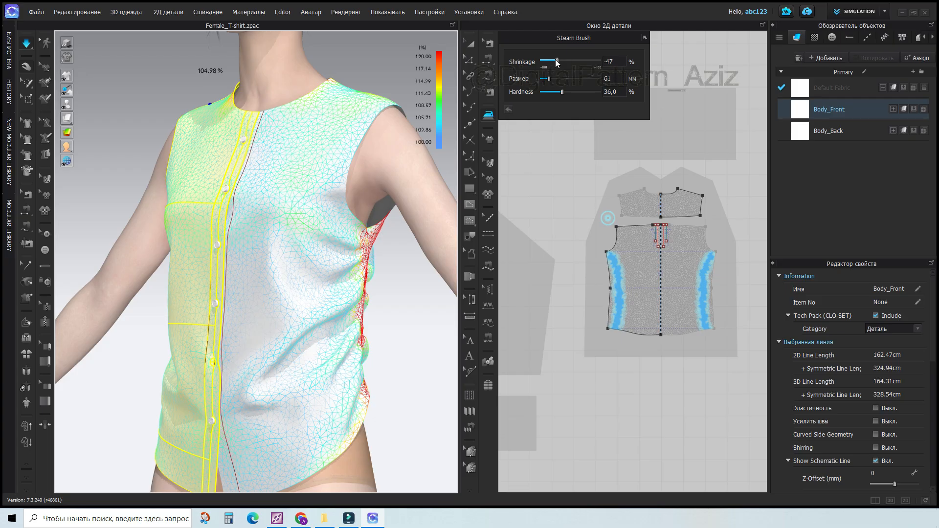
# Step: Set the brush shrinkage to 19% and steam a vertical band down both front panels, then inspect the strain around the shirt
pyautogui.moveTo(556, 60); pyautogui.dragTo(576, 60)
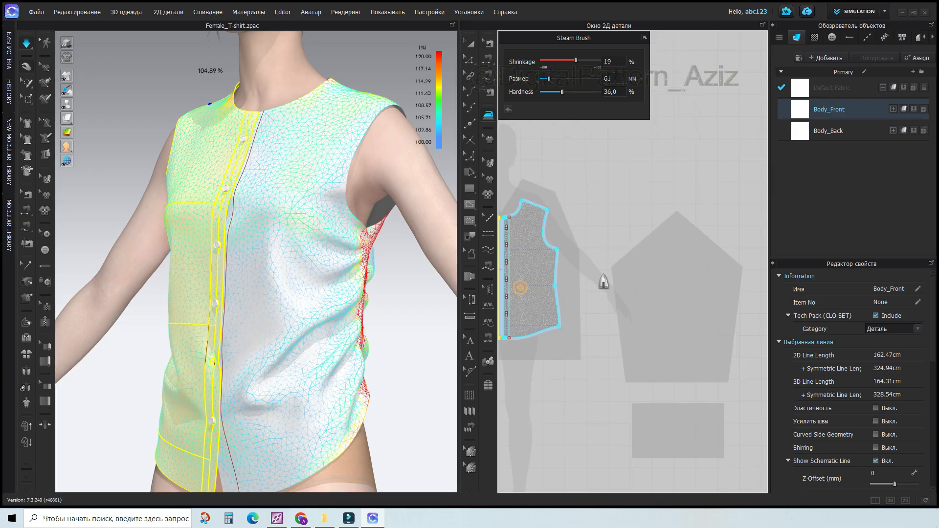
pyautogui.scroll(-3, 602, 279)
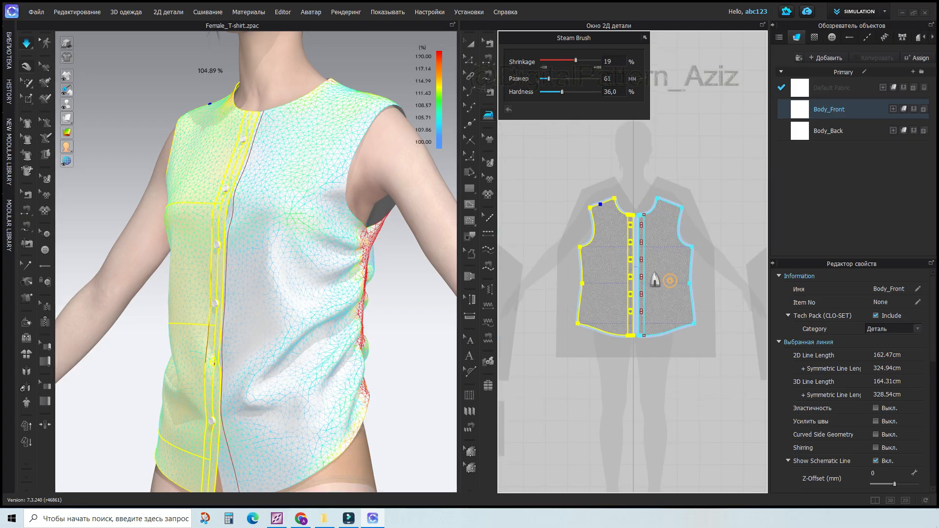
pyautogui.moveTo(667, 254)
pyautogui.mouseDown()
pyautogui.moveTo(665, 325)
pyautogui.moveTo(660, 243)
pyautogui.moveTo(672, 200)
pyautogui.moveTo(669, 249)
pyautogui.mouseUp()
pyautogui.moveTo(300, 340); pyautogui.dragTo(292, 293, button='right')
pyautogui.moveTo(366, 253); pyautogui.dragTo(259, 277, button='right')
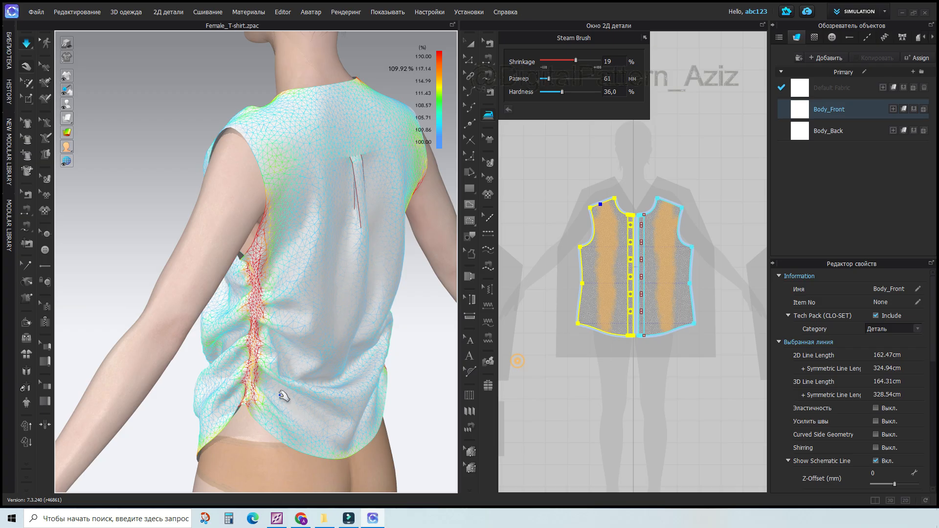
pyautogui.moveTo(402, 413); pyautogui.dragTo(321, 407, button='right')
pyautogui.moveTo(382, 348); pyautogui.dragTo(263, 334, button='right')
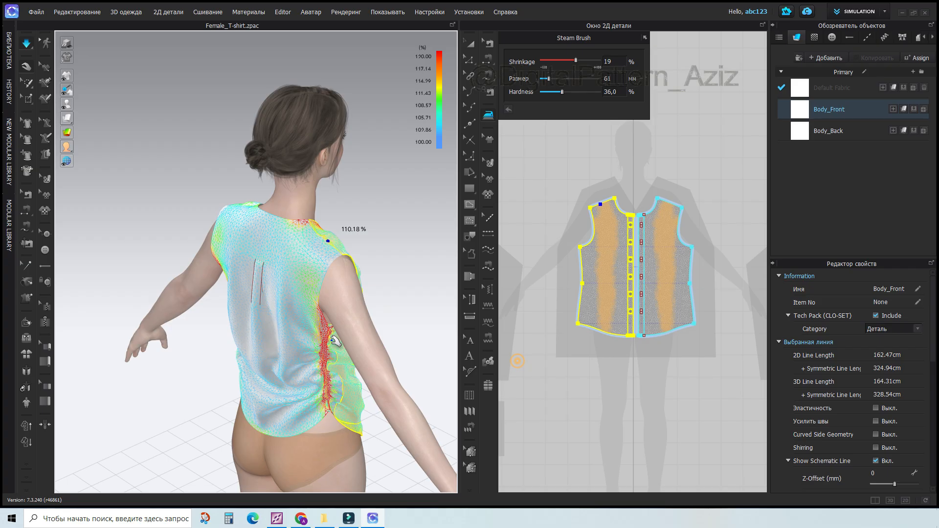
pyautogui.moveTo(284, 329); pyautogui.dragTo(149, 241, button='right')
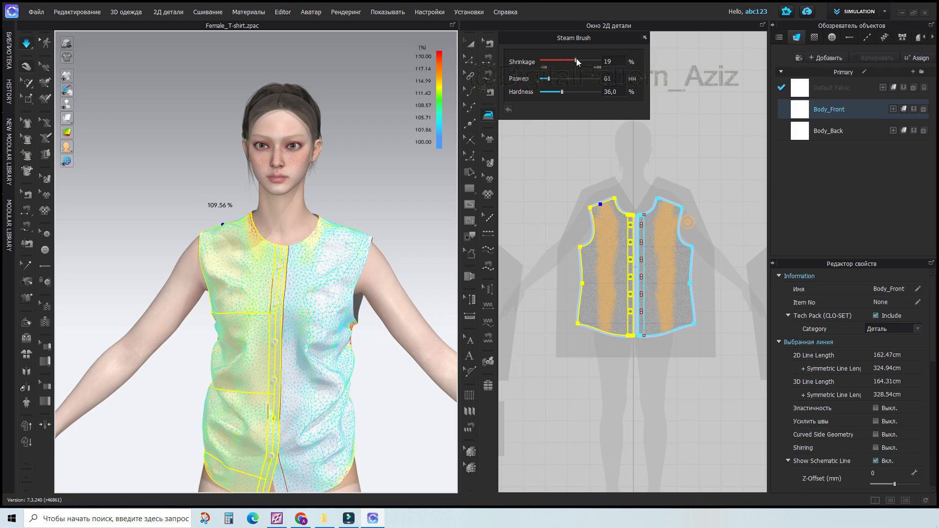
# Step: Switch the shirt display to the fit map and inspect it from the back and front
pyautogui.moveTo(68, 132)
pyautogui.click(112, 132)
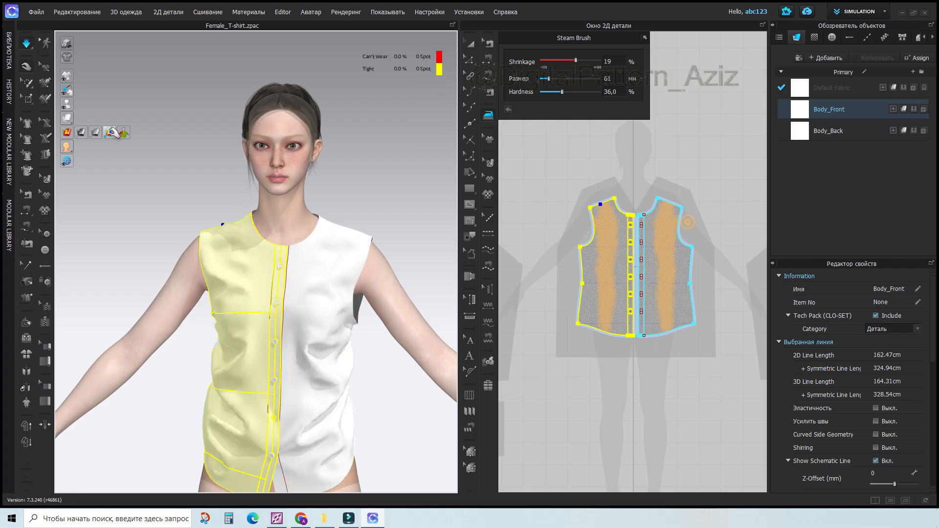
pyautogui.moveTo(324, 319); pyautogui.dragTo(178, 304, button='right')
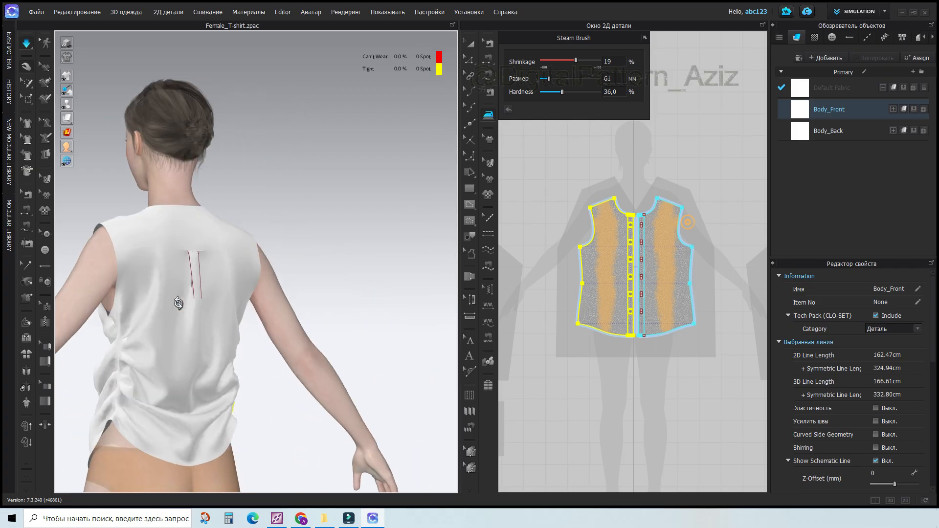
pyautogui.moveTo(216, 299); pyautogui.dragTo(352, 277, button='middle')
pyautogui.moveTo(353, 277); pyautogui.dragTo(333, 219, button='right')
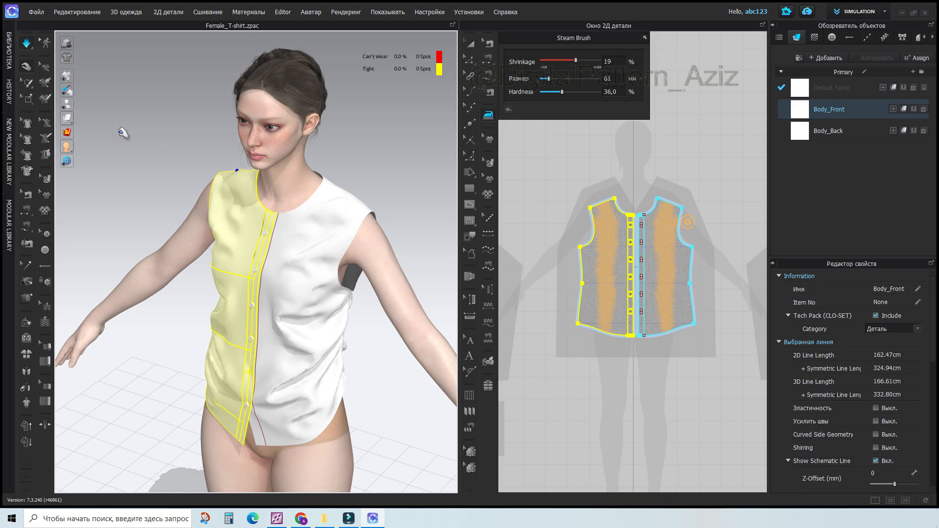
# Step: Display the pressure points on the shirt and stop the simulation
pyautogui.click(68, 132)
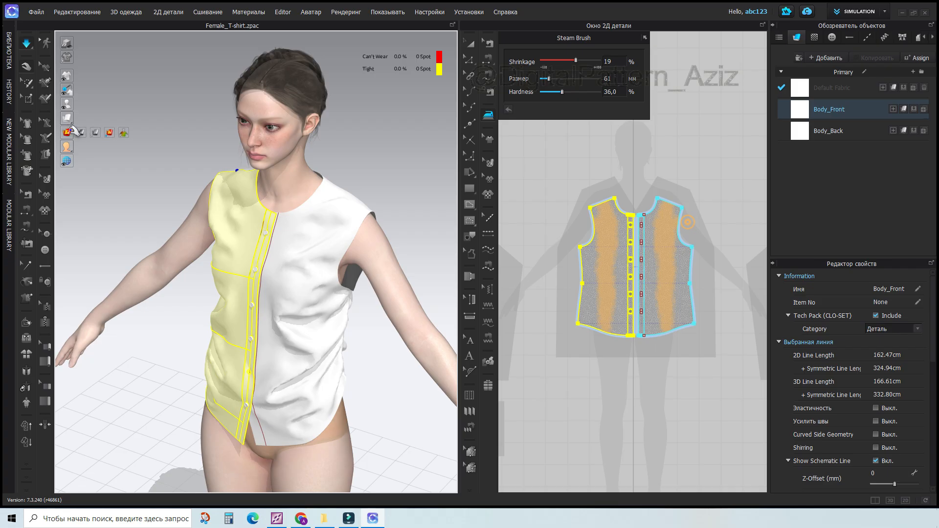
pyautogui.click(125, 133)
pyautogui.moveTo(393, 206); pyautogui.dragTo(295, 265, button='right')
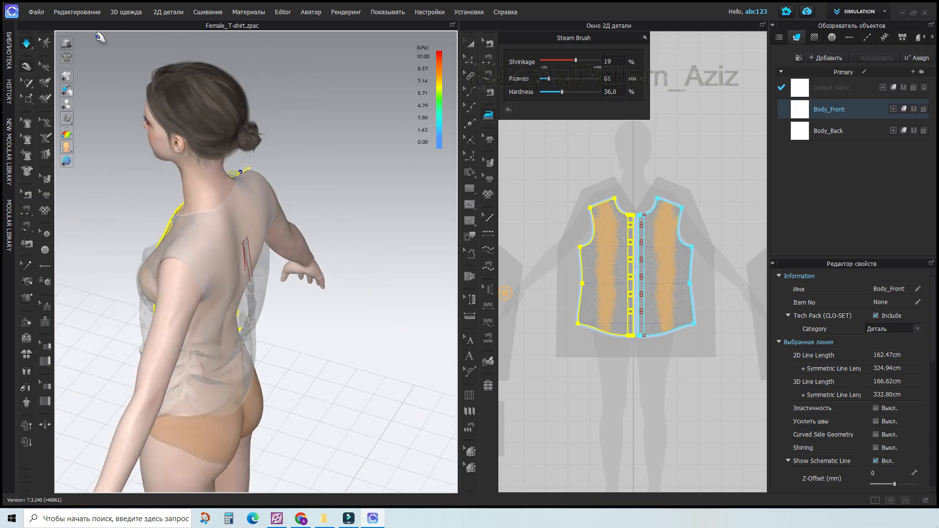
pyautogui.click(26, 43)
# Step: Examine the pressure points on the transparent shirt around the chest, shoulder and back
pyautogui.moveTo(228, 285); pyautogui.dragTo(273, 214, button='right')
pyautogui.scroll(5, 310, 257)
pyautogui.moveTo(67, 133)
pyautogui.click(122, 137)
pyautogui.click(122, 137)
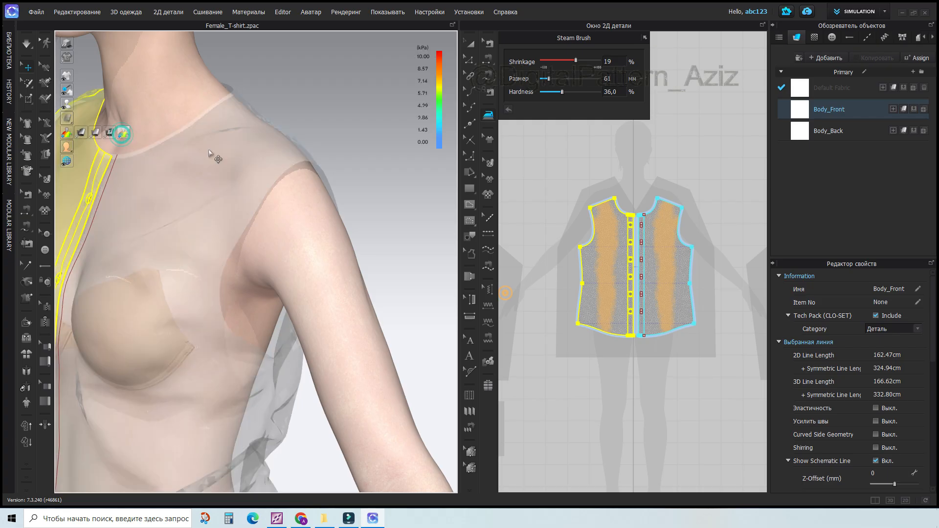
pyautogui.moveTo(272, 134); pyautogui.dragTo(206, 206, button='right')
# Step: Remove the steam from the front body patterns and restart the simulation, viewing the shirt from several sides
pyautogui.rightClick(609, 240)
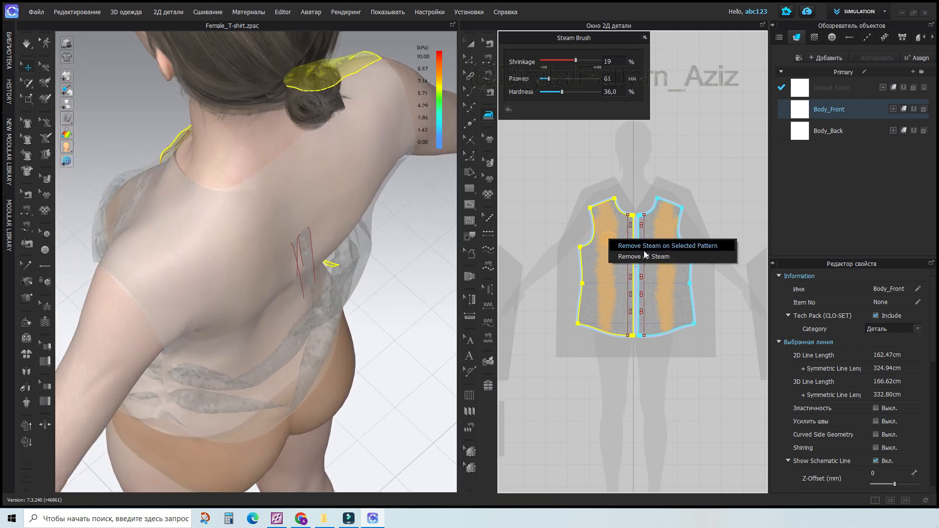
pyautogui.click(644, 250)
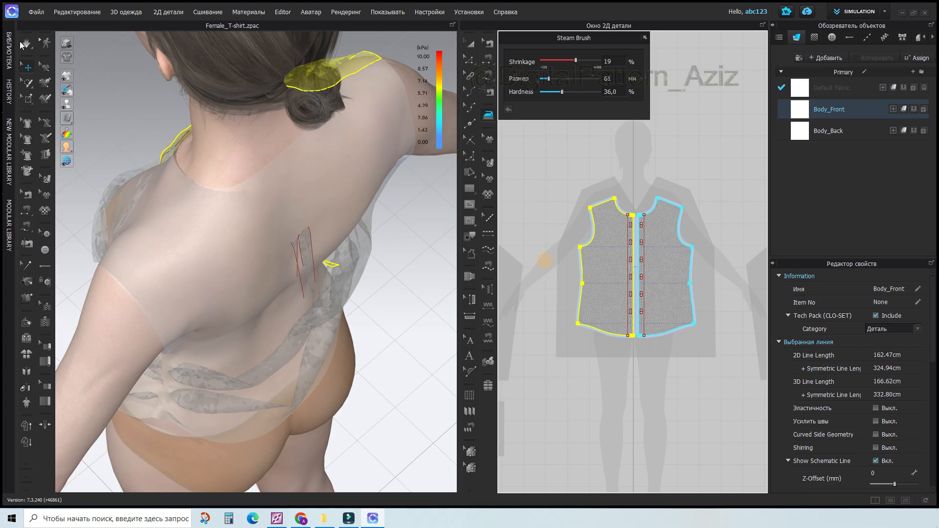
pyautogui.click(22, 45)
pyautogui.moveTo(388, 308); pyautogui.dragTo(356, 283, button='right')
pyautogui.moveTo(336, 331); pyautogui.dragTo(277, 273, button='right')
pyautogui.moveTo(204, 265); pyautogui.dragTo(236, 285, button='right')
pyautogui.moveTo(262, 280); pyautogui.dragTo(312, 275, button='right')
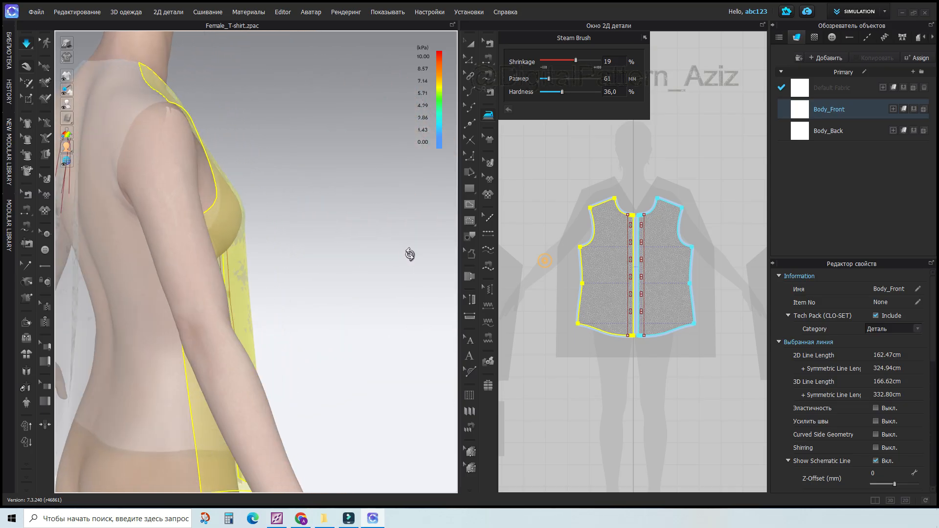